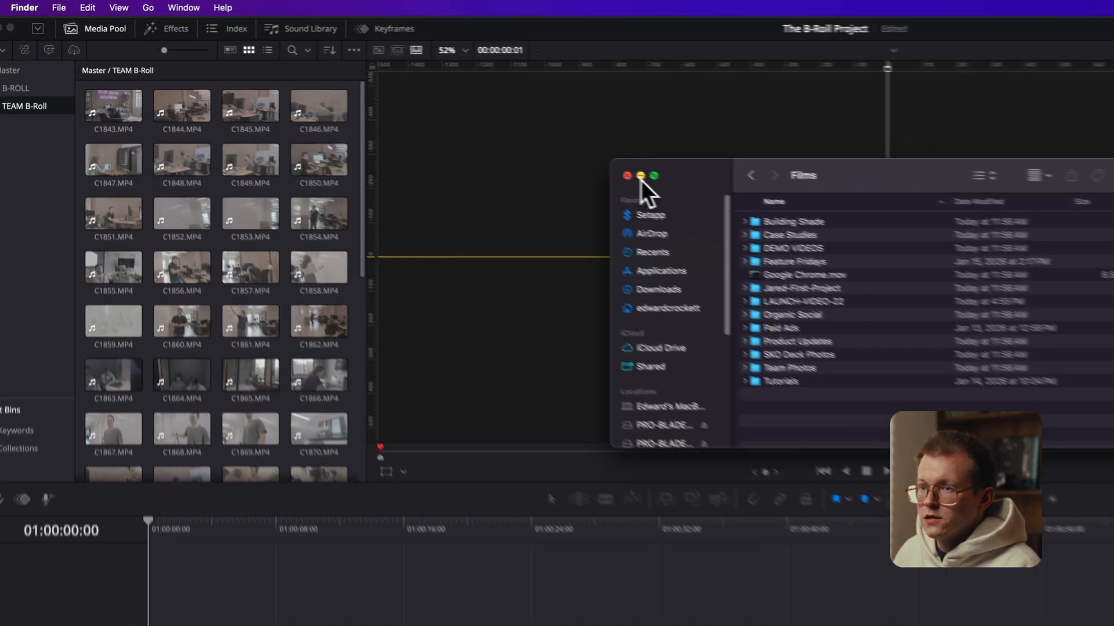
# Minimize the Finder window and place clip C1850.MP4 from the TEAM B-Roll bin at the start of the timeline
pyautogui.click(435, 114)
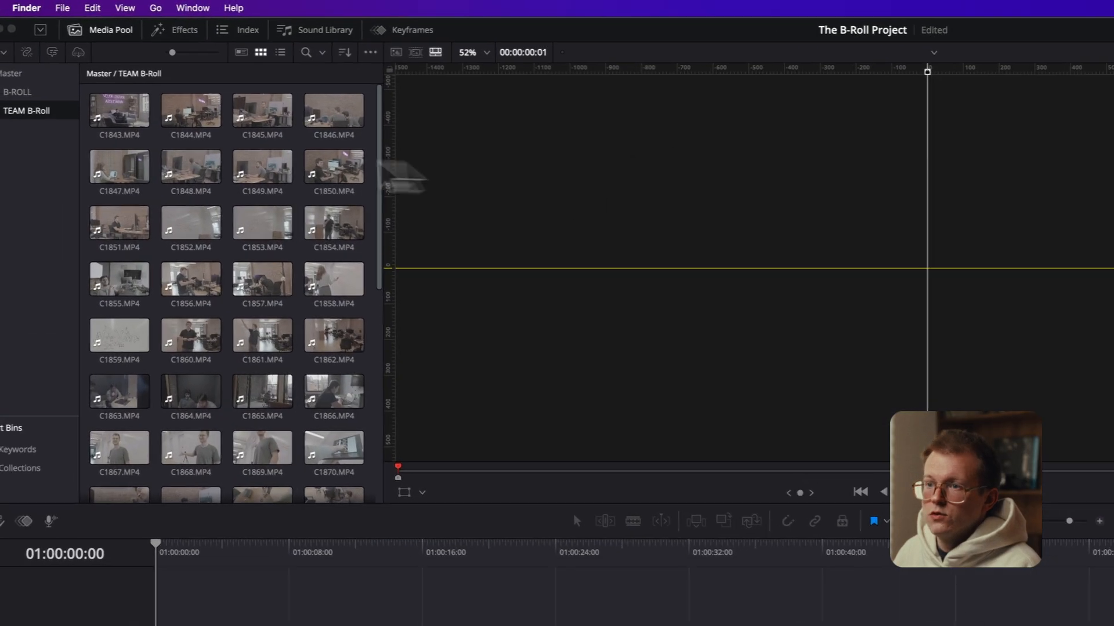
pyautogui.click(70, 170)
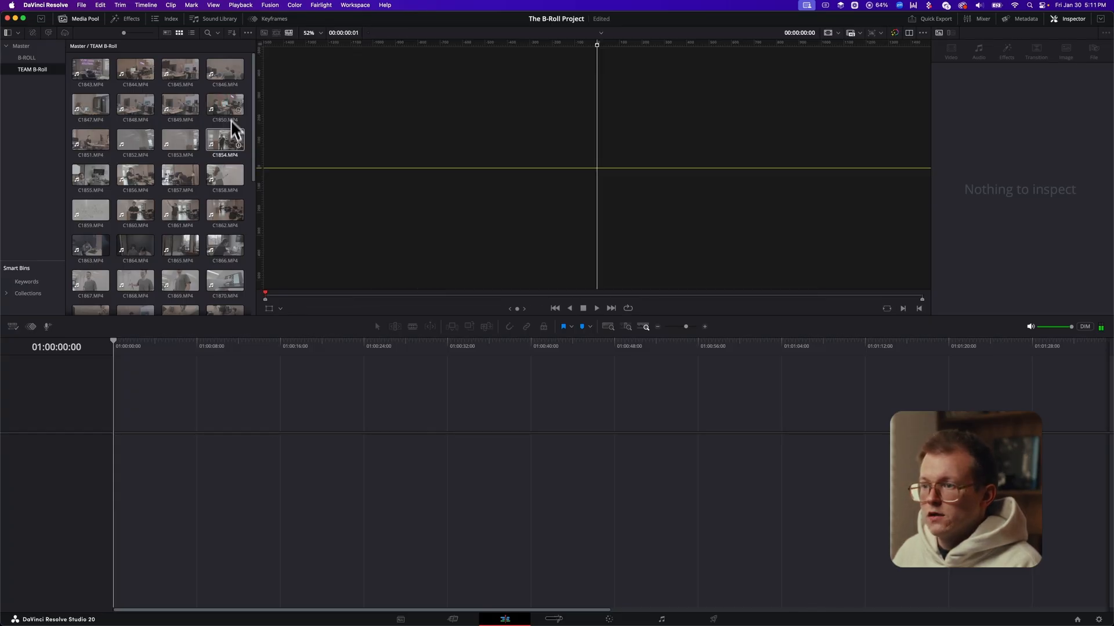
pyautogui.moveTo(224, 142); pyautogui.dragTo(122, 478)
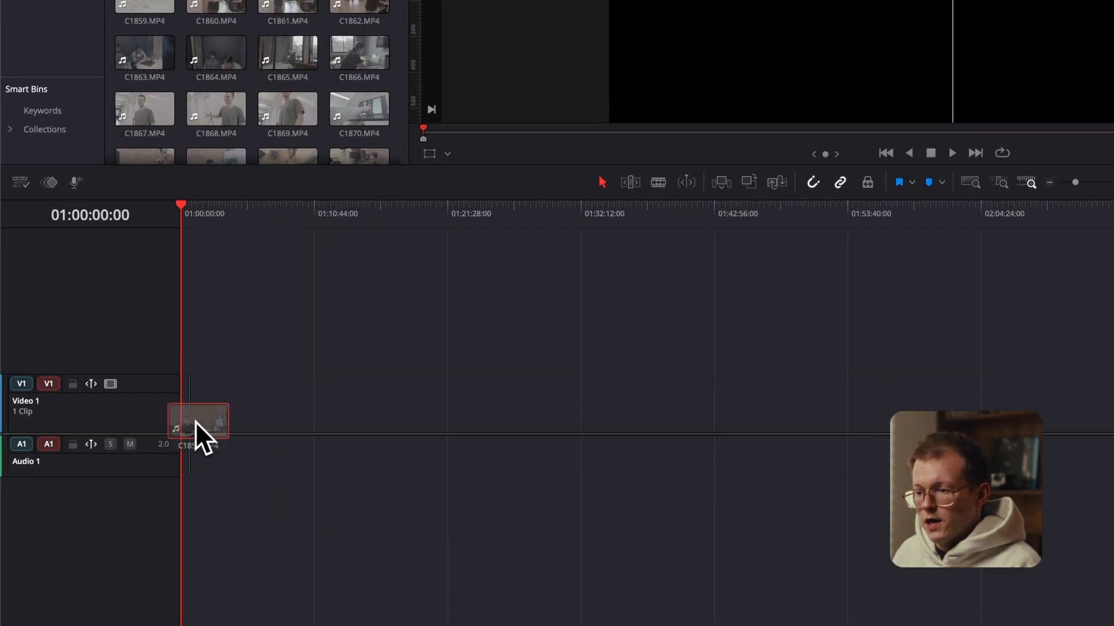
pyautogui.moveTo(195, 422); pyautogui.dragTo(192, 422)
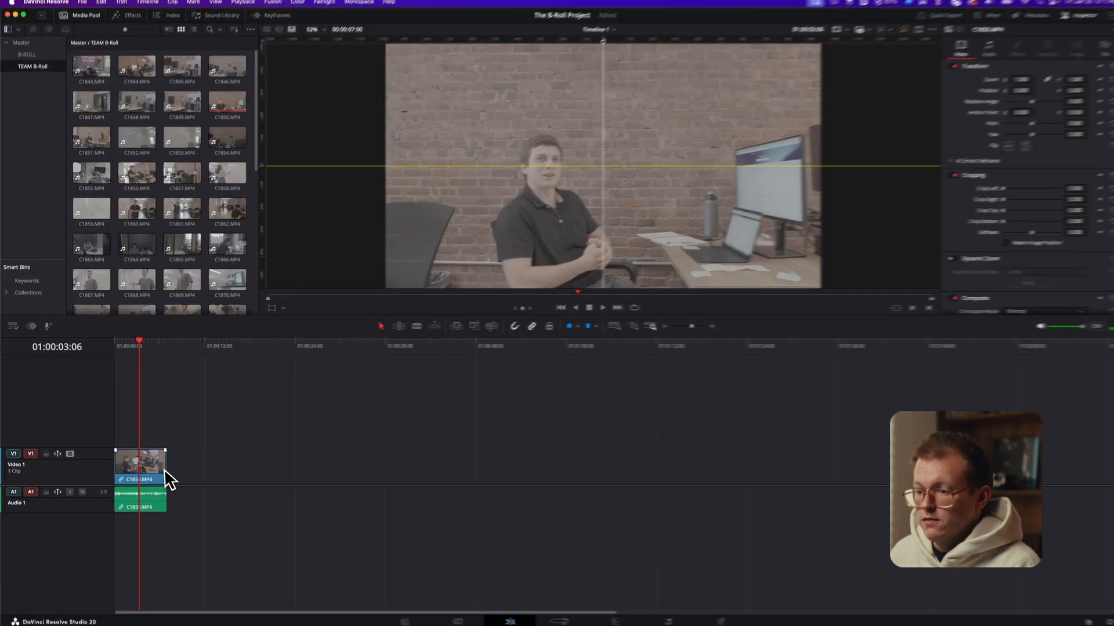
pyautogui.moveTo(142, 473); pyautogui.dragTo(220, 534)
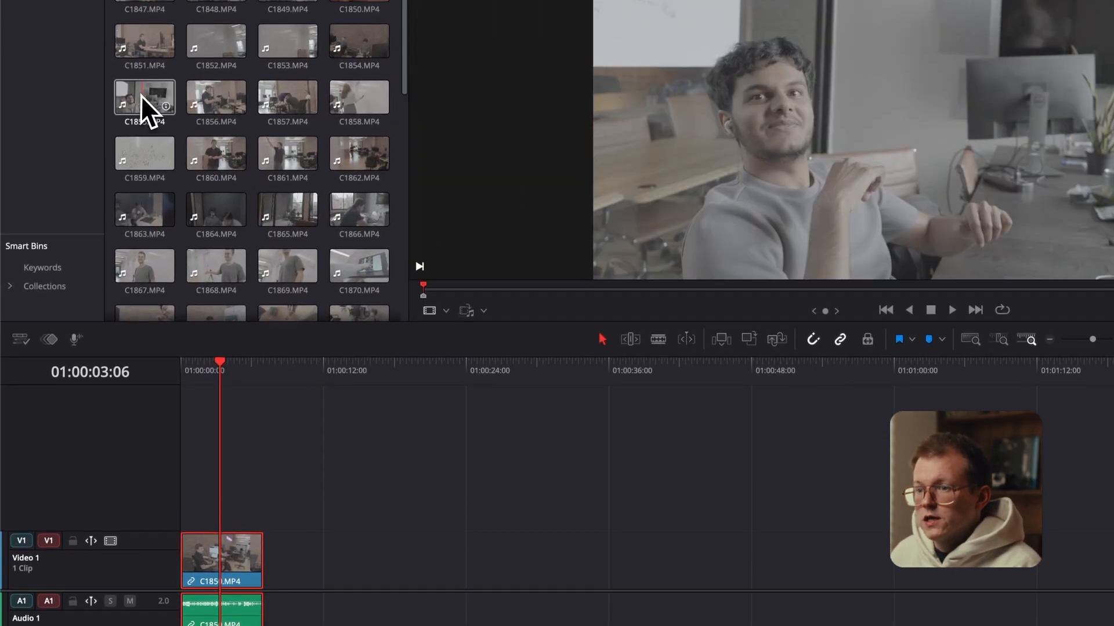
# Add clip C1855.MP4 directly after C1850.MP4 on Video 1 and play it from its first frame
pyautogui.moveTo(145, 95); pyautogui.dragTo(268, 559)
pyautogui.moveTo(250, 378); pyautogui.dragTo(249, 377)
pyautogui.press('Down')
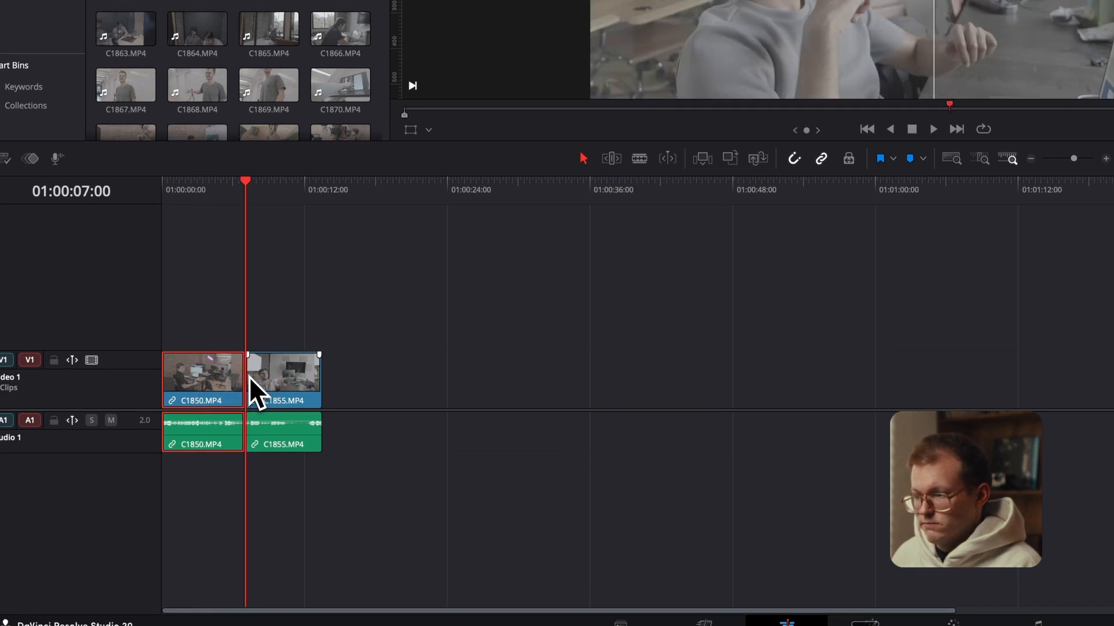
pyautogui.press('space')
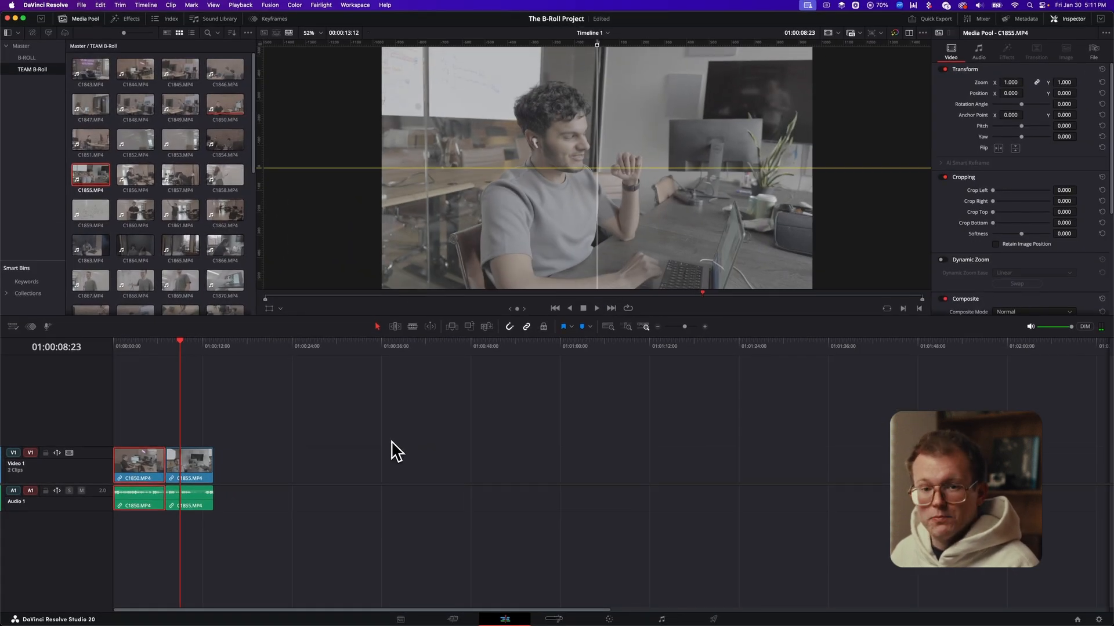
# Add clip C1868.MP4 directly after C1855.MP4 on the timeline and show the clip metadata
pyautogui.moveTo(135, 280); pyautogui.dragTo(228, 464)
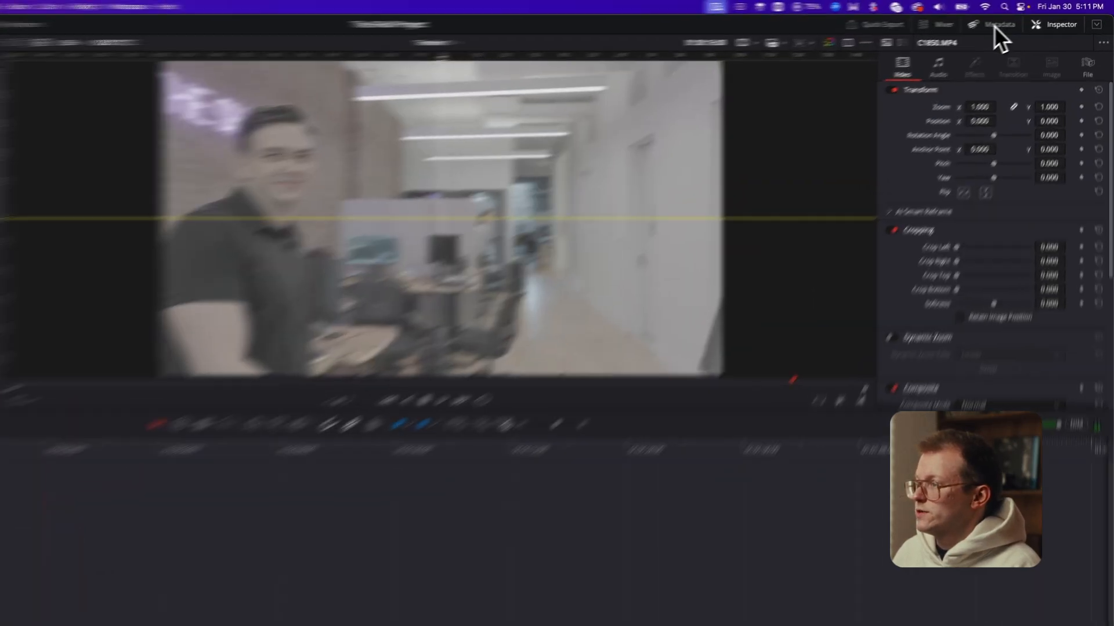
pyautogui.click(1025, 19)
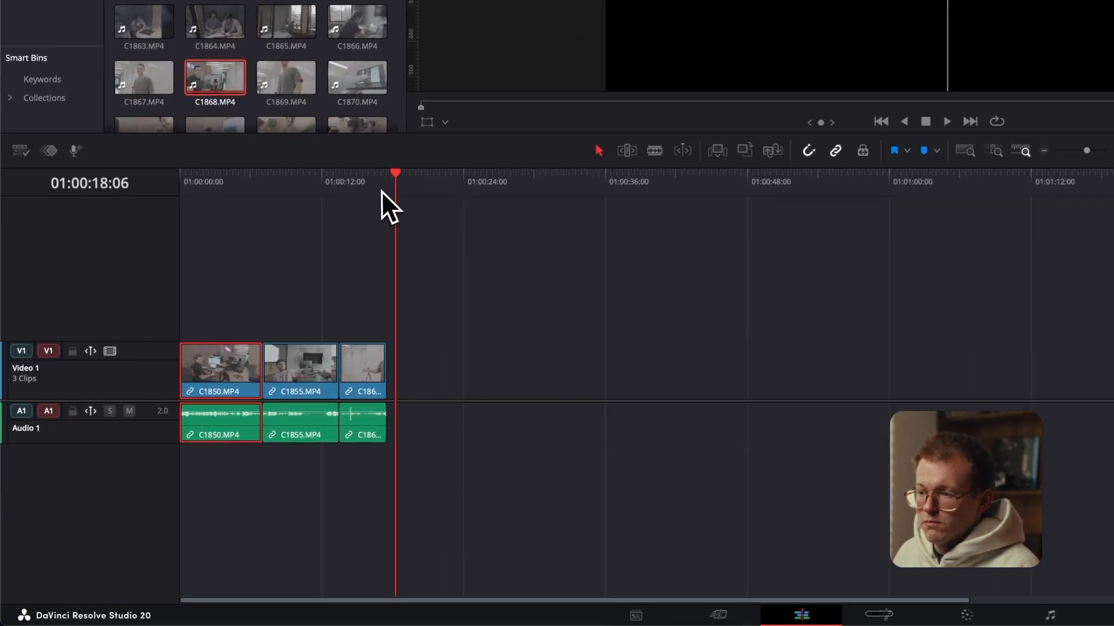
# Apply Filmbox Pro to the C1855.MP4 node and enable Camera with Exposure -0.89, Temperature 303 and Tint -0.054
pyautogui.moveTo(239, 354); pyautogui.dragTo(151, 358)
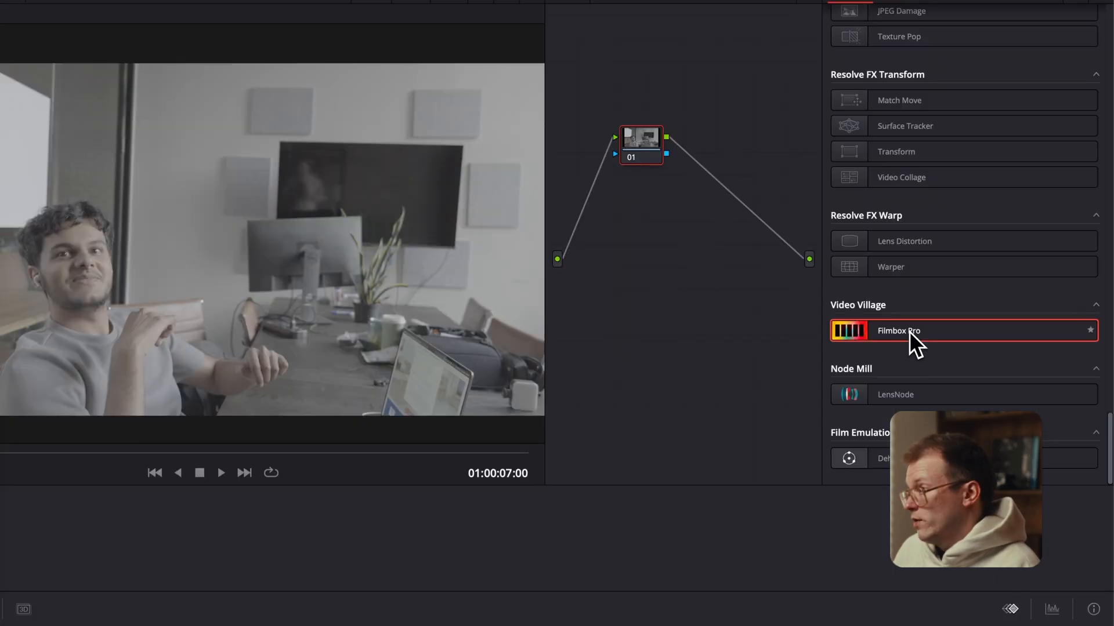
pyautogui.moveTo(910, 335); pyautogui.dragTo(645, 154)
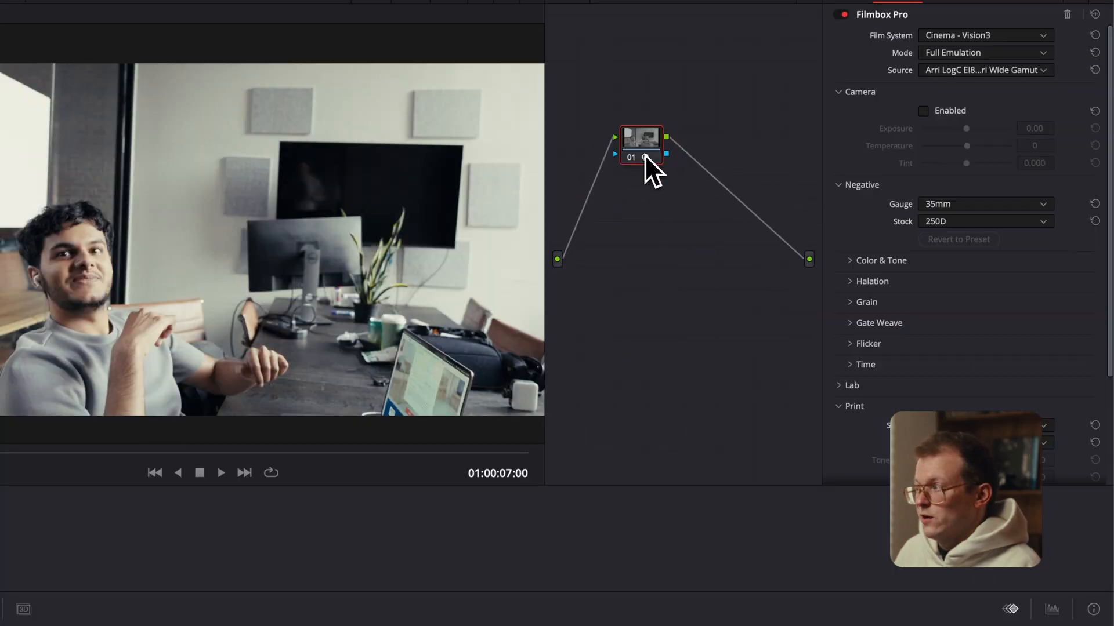
pyautogui.click(923, 111)
pyautogui.moveTo(967, 145)
pyautogui.mouseDown()
pyautogui.moveTo(956, 130)
pyautogui.moveTo(976, 165)
pyautogui.moveTo(964, 163)
pyautogui.mouseUp()
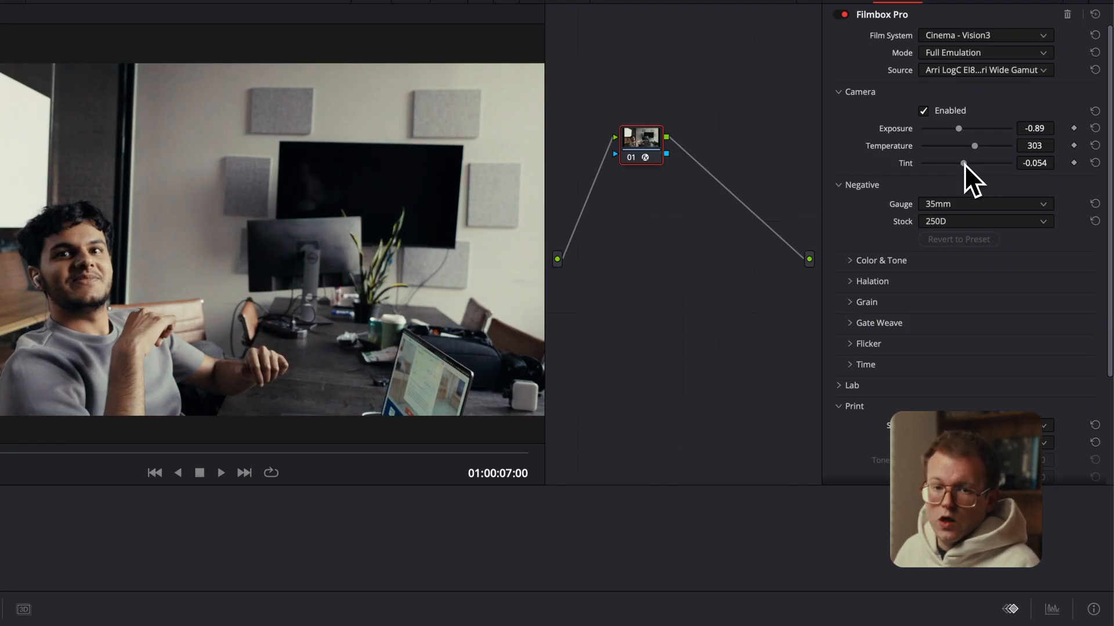
# Enable Filmbox Pro's Lab settings and set Richness to 0.566 and Color Density to 1.000
pyautogui.scroll(-3, 923, 250)
pyautogui.click(840, 247)
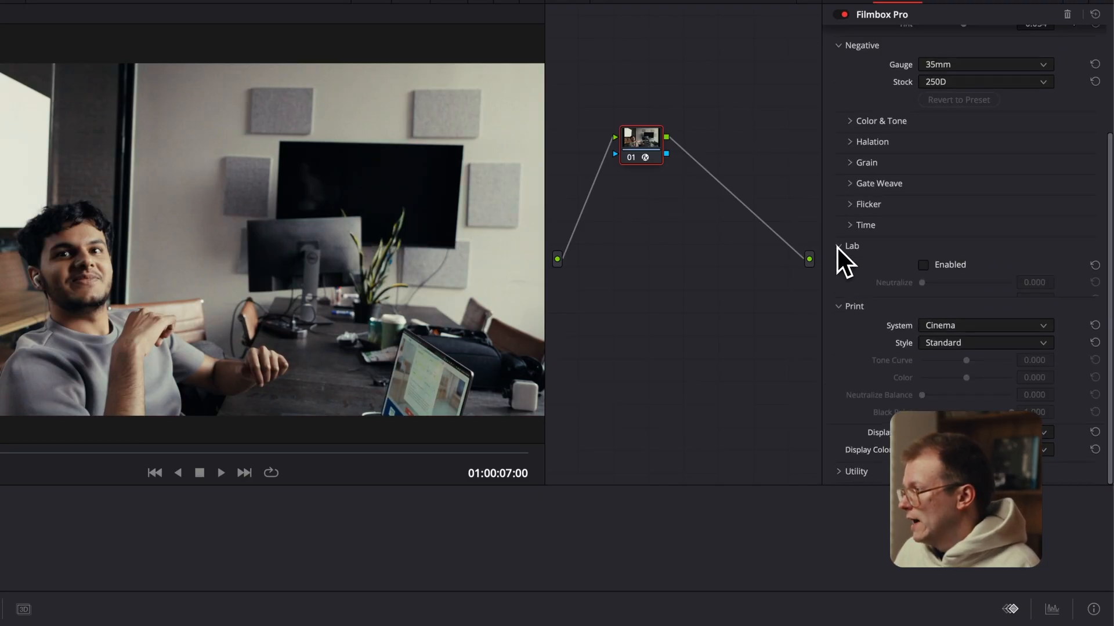
pyautogui.click(921, 265)
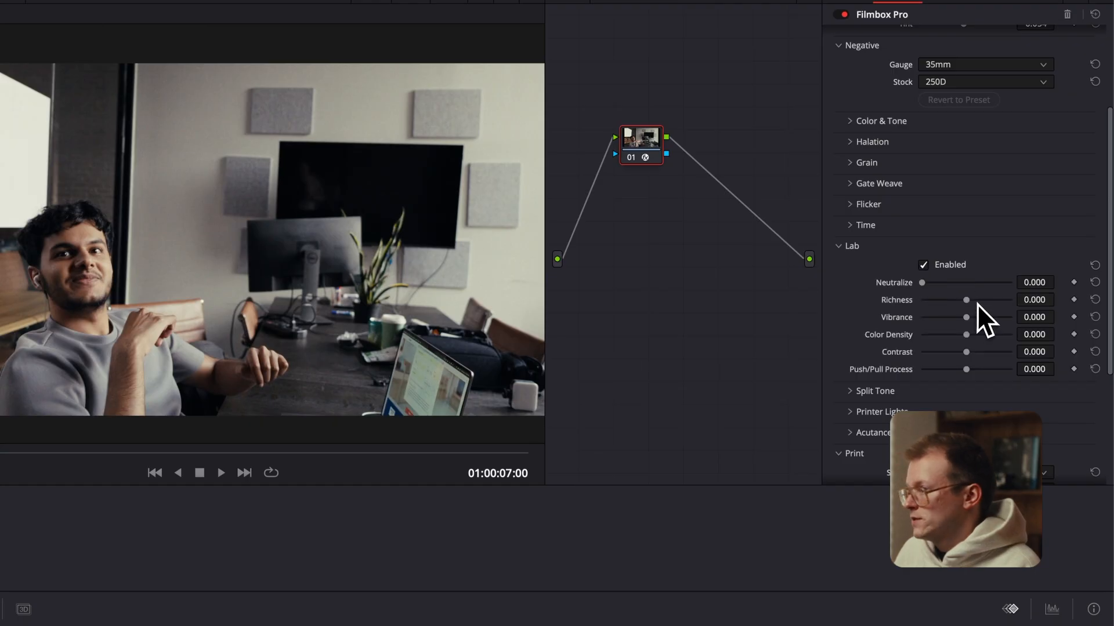
pyautogui.moveTo(977, 302); pyautogui.dragTo(1032, 334)
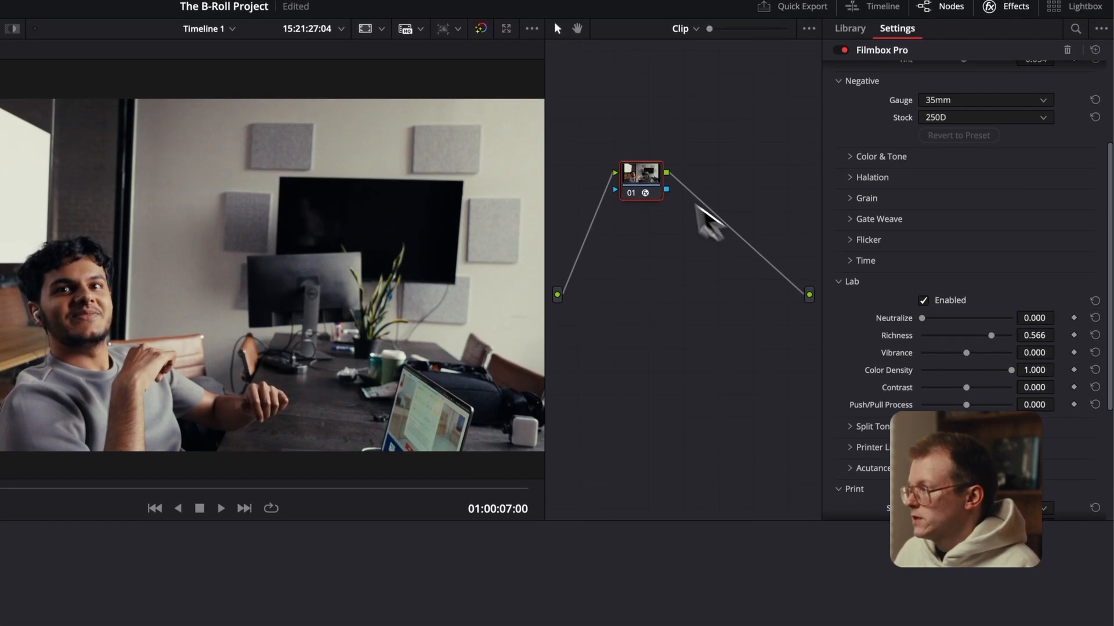
# Return to the Edit page and play back the graded C1855.MP4 clip
pyautogui.moveTo(644, 137); pyautogui.dragTo(751, 145)
pyautogui.click(667, 615)
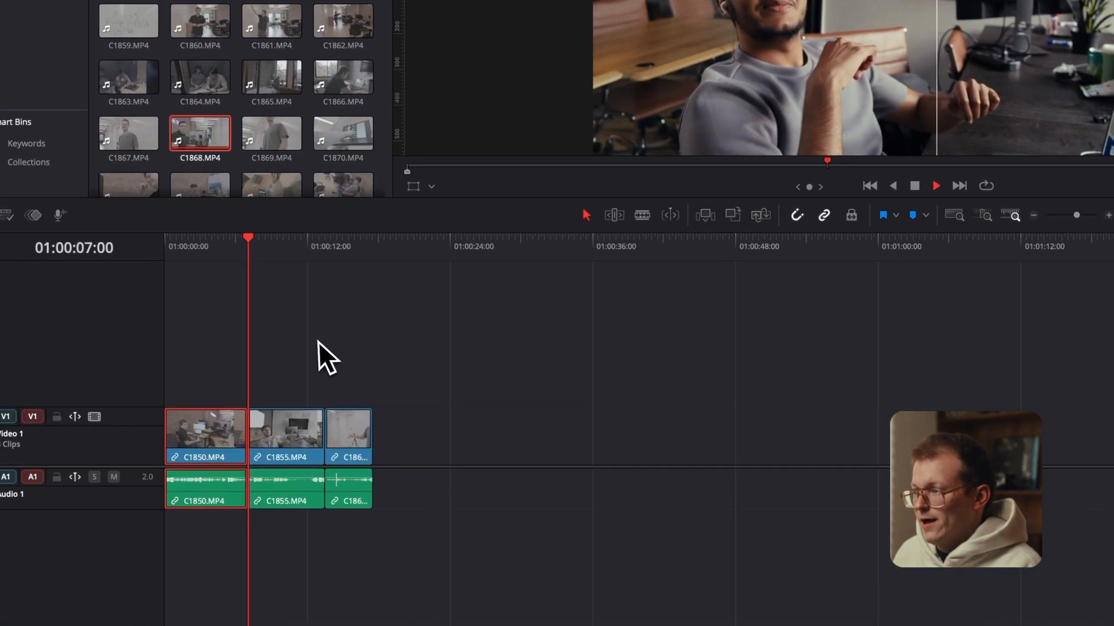
pyautogui.press('space')
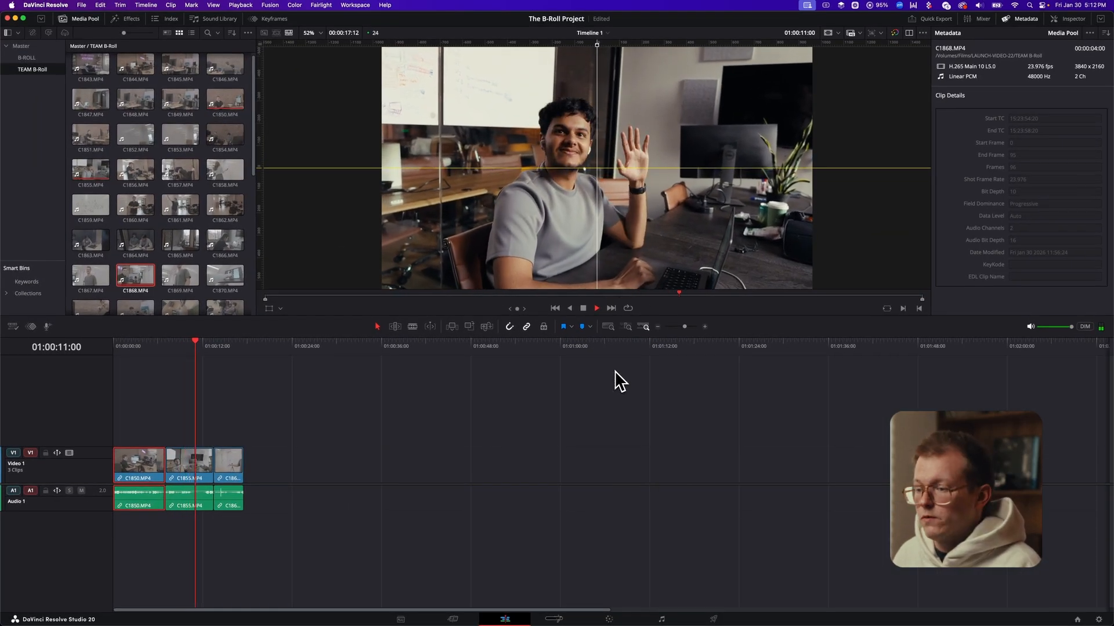
pyautogui.press('space')
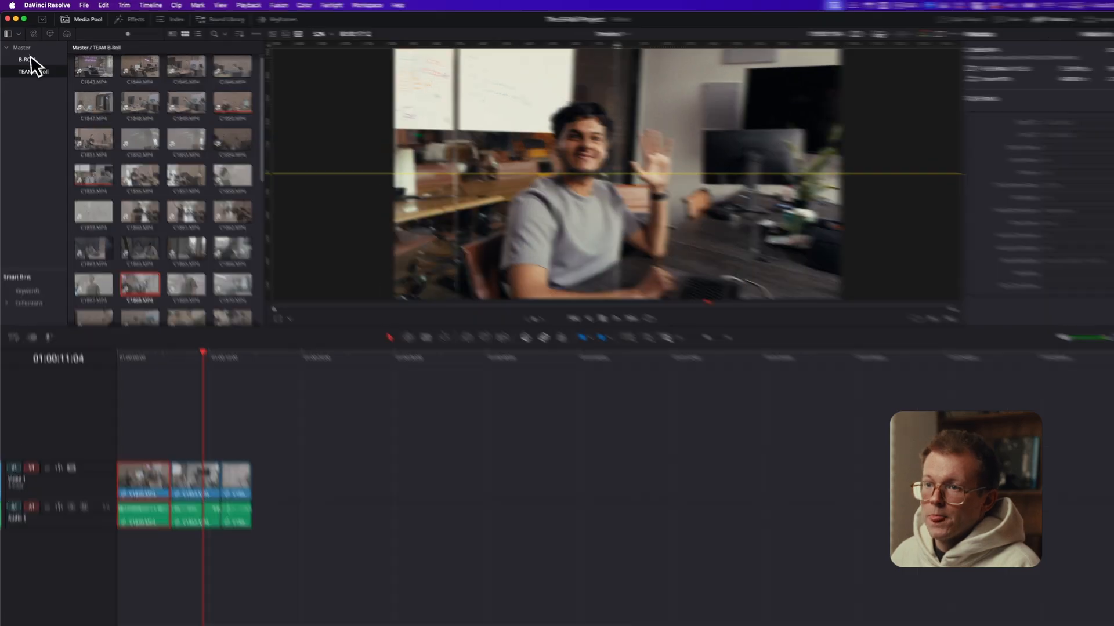
# Show the B-ROLL bin, then switch to Finder and open the B-ROLL folder inside Films, LAUNCH-VIDEO-22
pyautogui.click(26, 59)
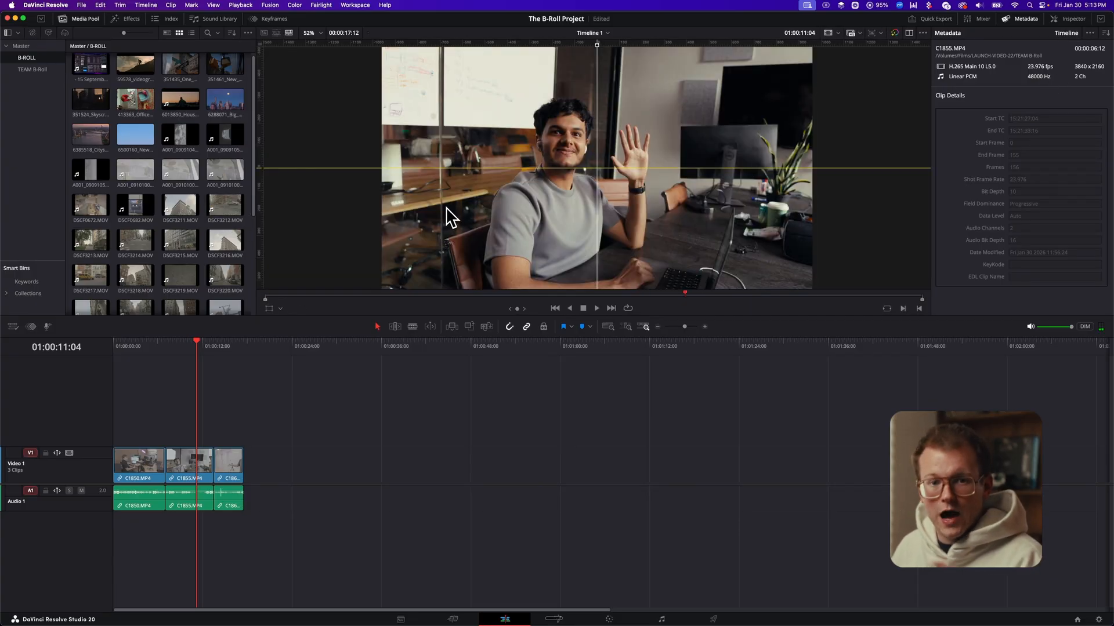
pyautogui.hotkey('ctrl', 'Up')
pyautogui.click(780, 528)
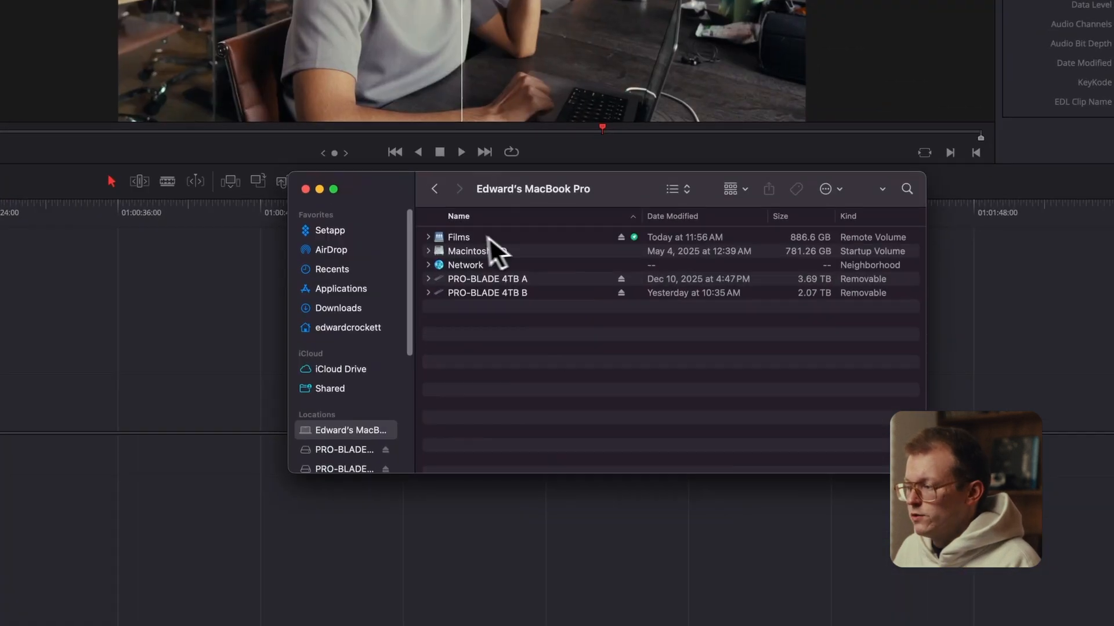
pyautogui.click(601, 363)
pyautogui.doubleClick(468, 239)
pyautogui.doubleClick(480, 319)
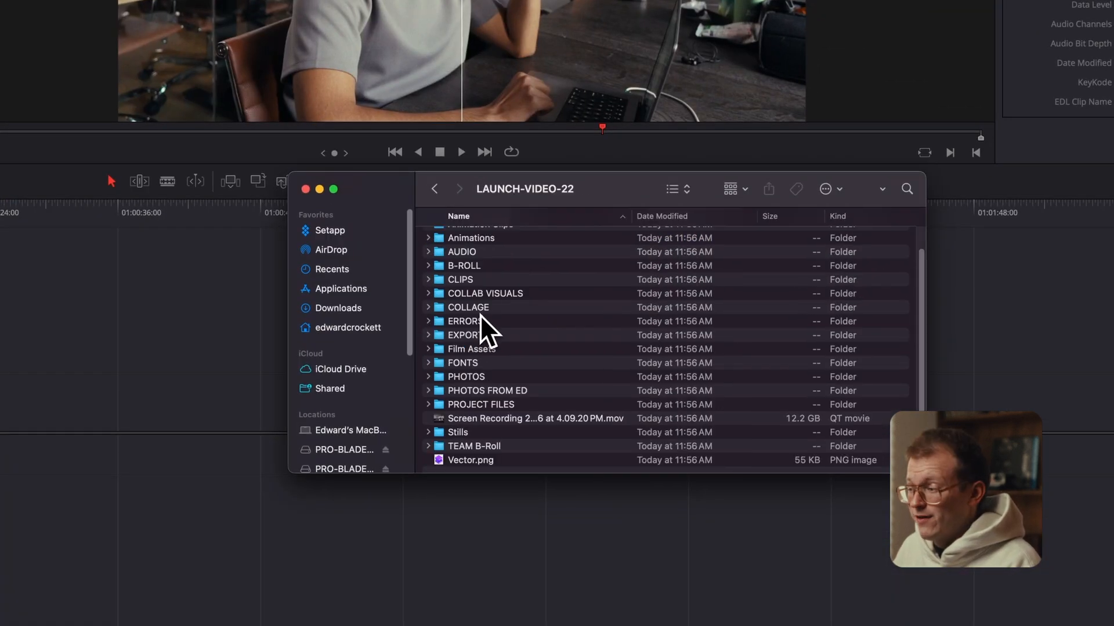
pyautogui.doubleClick(464, 267)
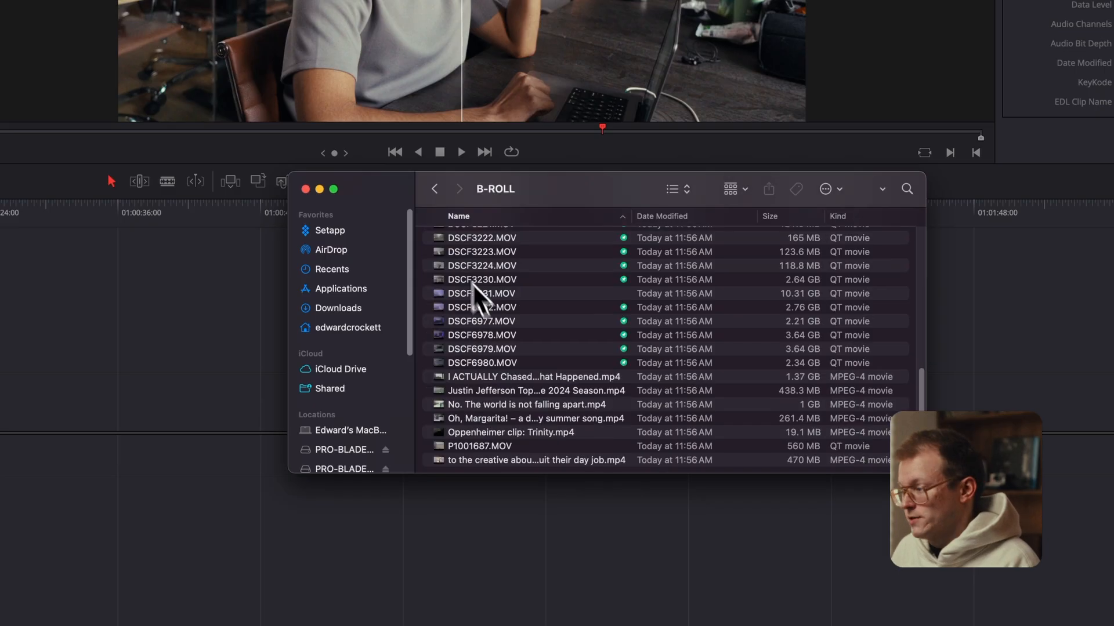
# Find the uncached clip DSCF3231.MOV in the B-ROLL folder and pin it to the Shade cache
pyautogui.scroll(5, 525, 309)
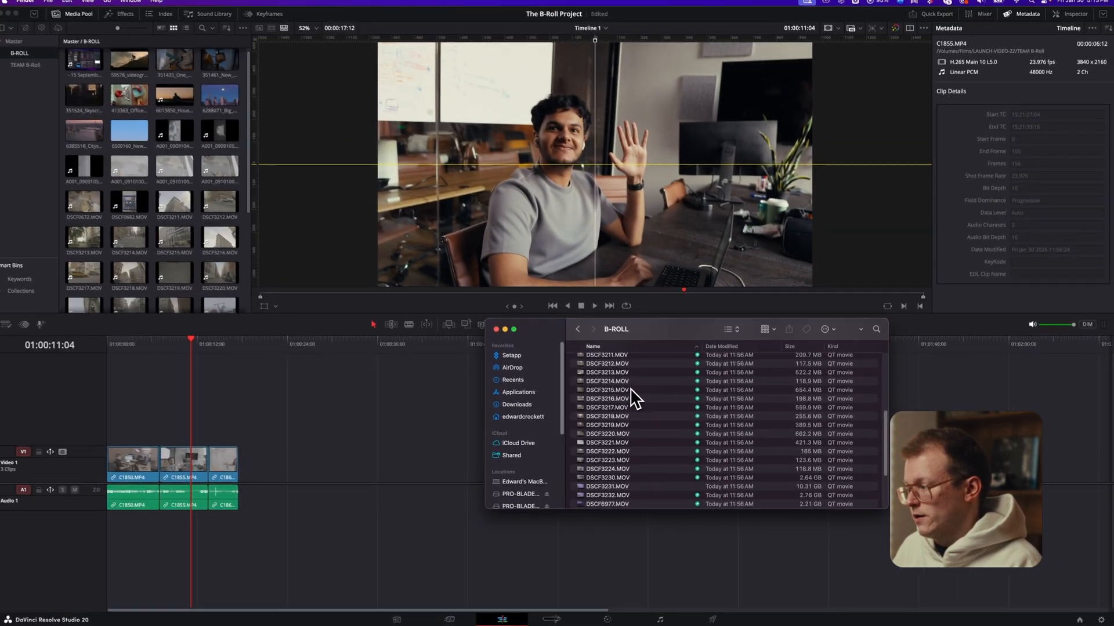
pyautogui.scroll(4, 631, 389)
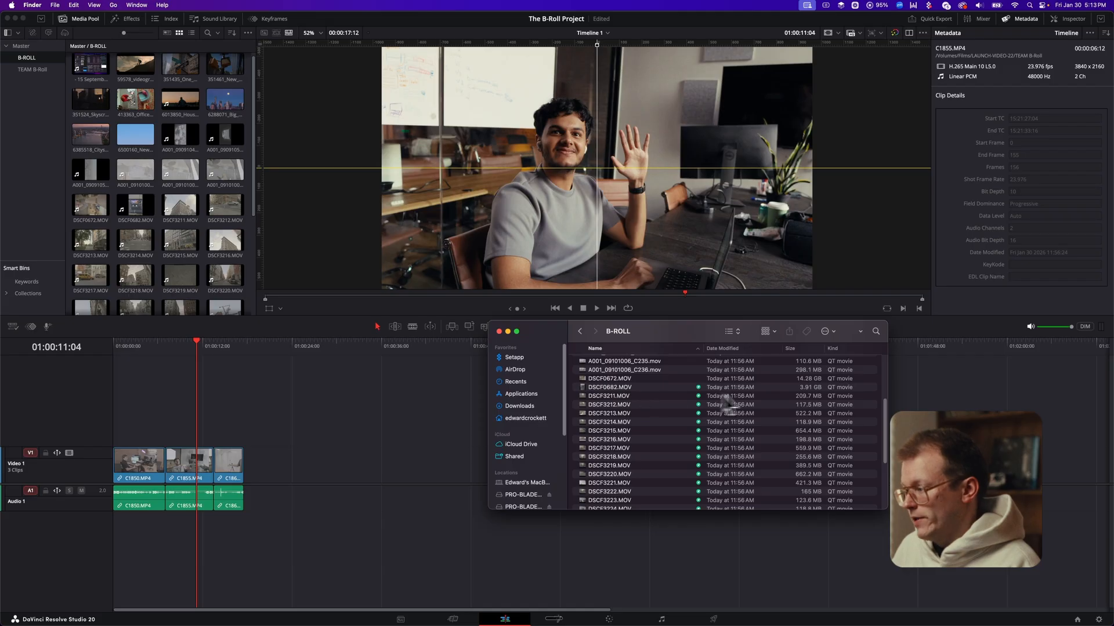
pyautogui.scroll(-5, 807, 400)
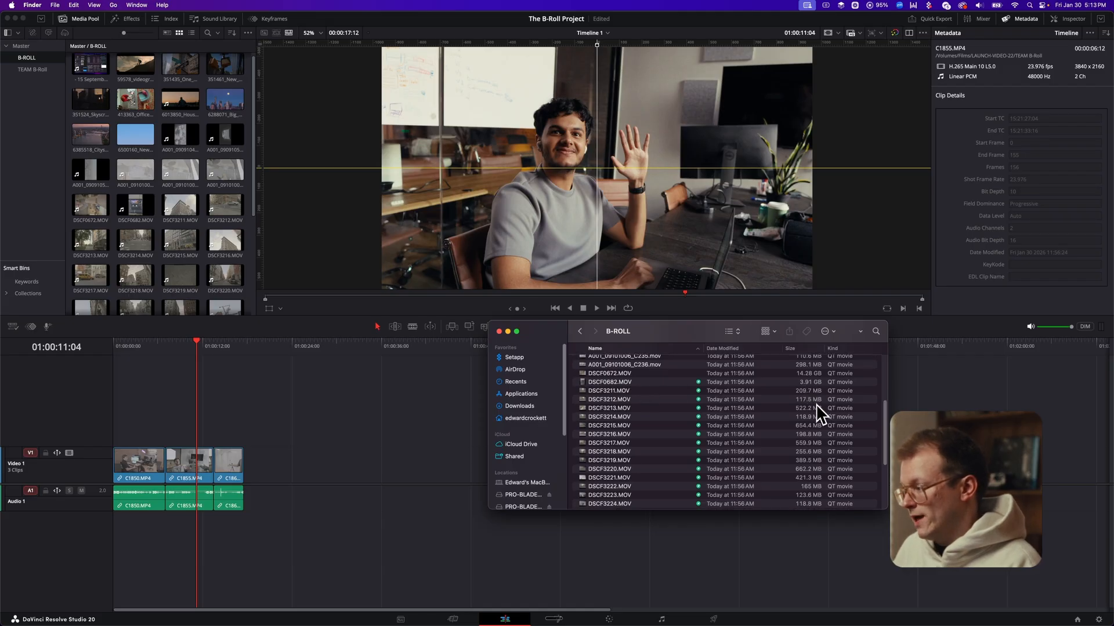
pyautogui.scroll(-2, 809, 421)
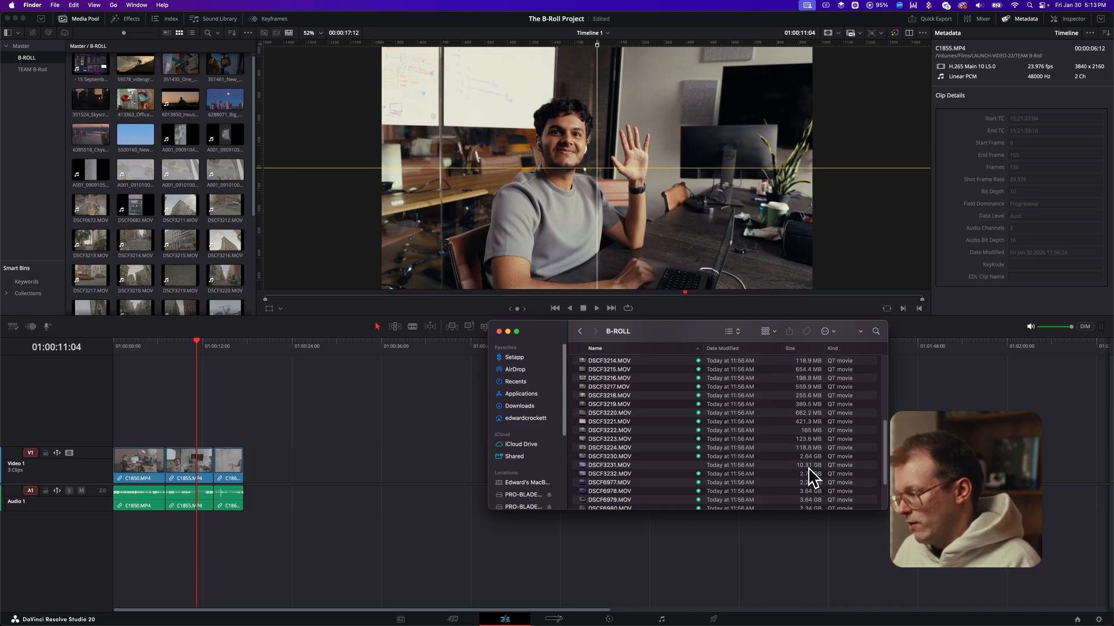
pyautogui.scroll(-3, 811, 472)
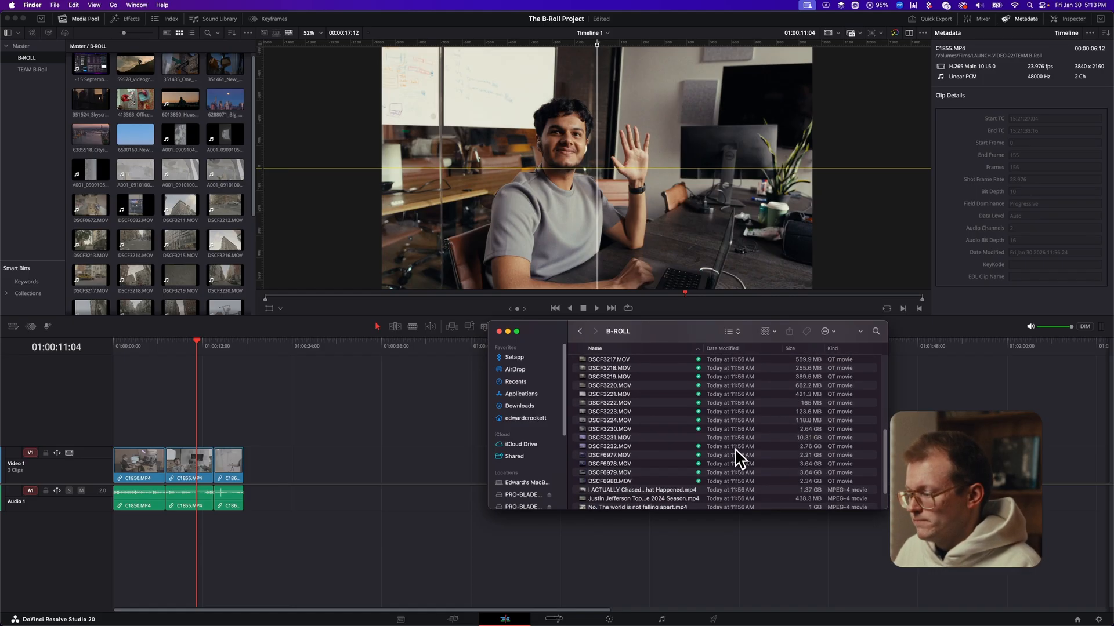
pyautogui.click(624, 456)
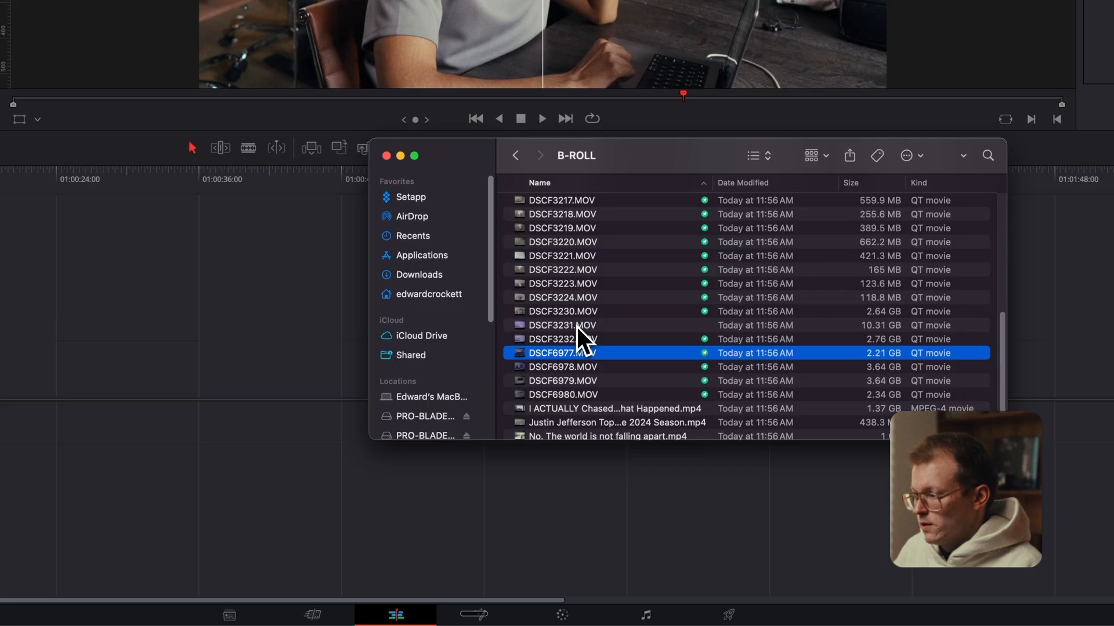
pyautogui.click(614, 328)
pyautogui.rightClick(587, 328)
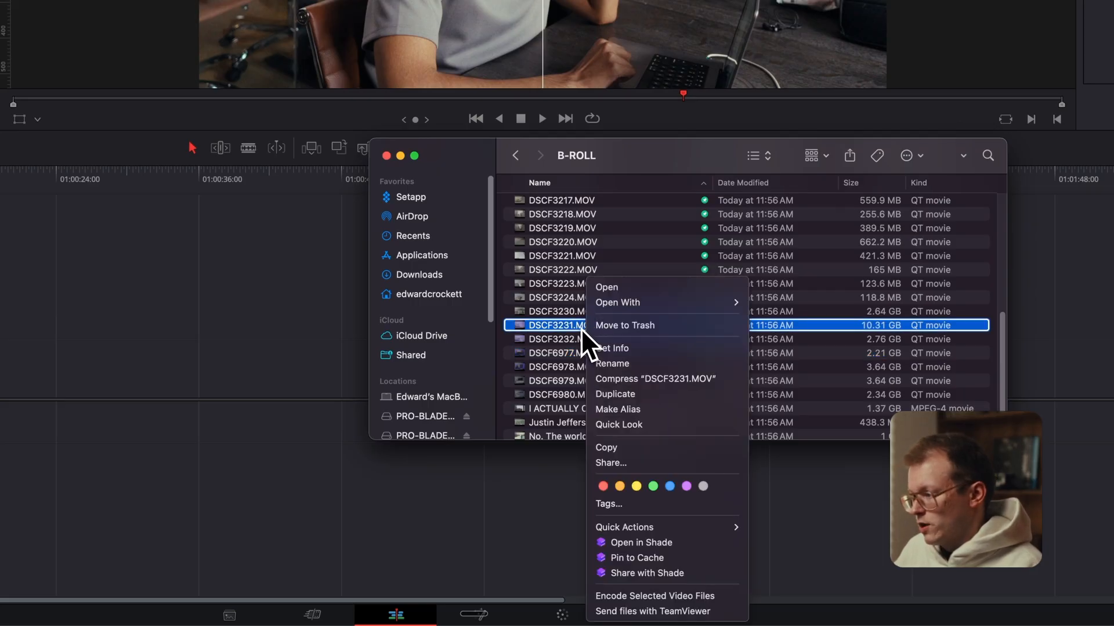
pyautogui.click(641, 560)
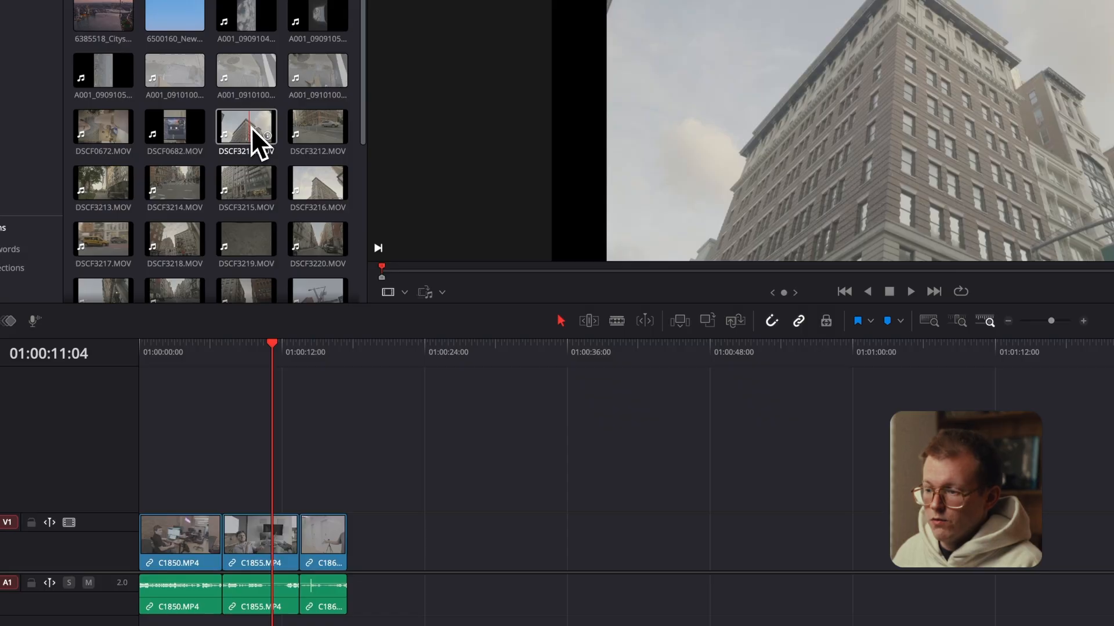
# Place DSCF3211.MOV on Video 1 at about 25 seconds, leaving a gap after the team clips, and play it
pyautogui.moveTo(259, 145); pyautogui.dragTo(467, 525)
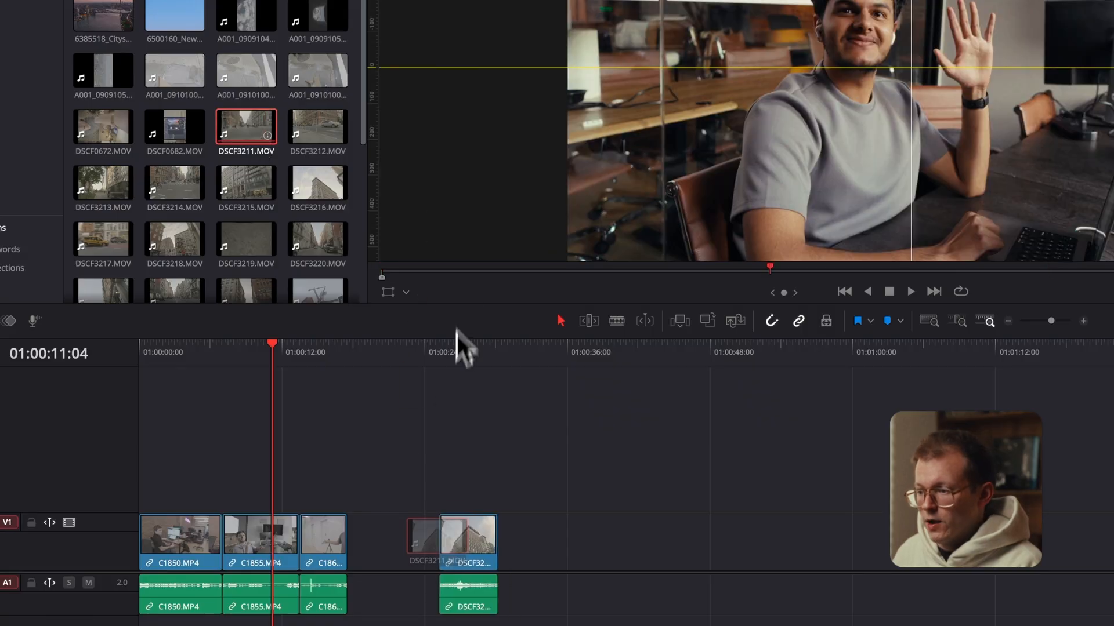
pyautogui.click(455, 353)
pyautogui.press('space')
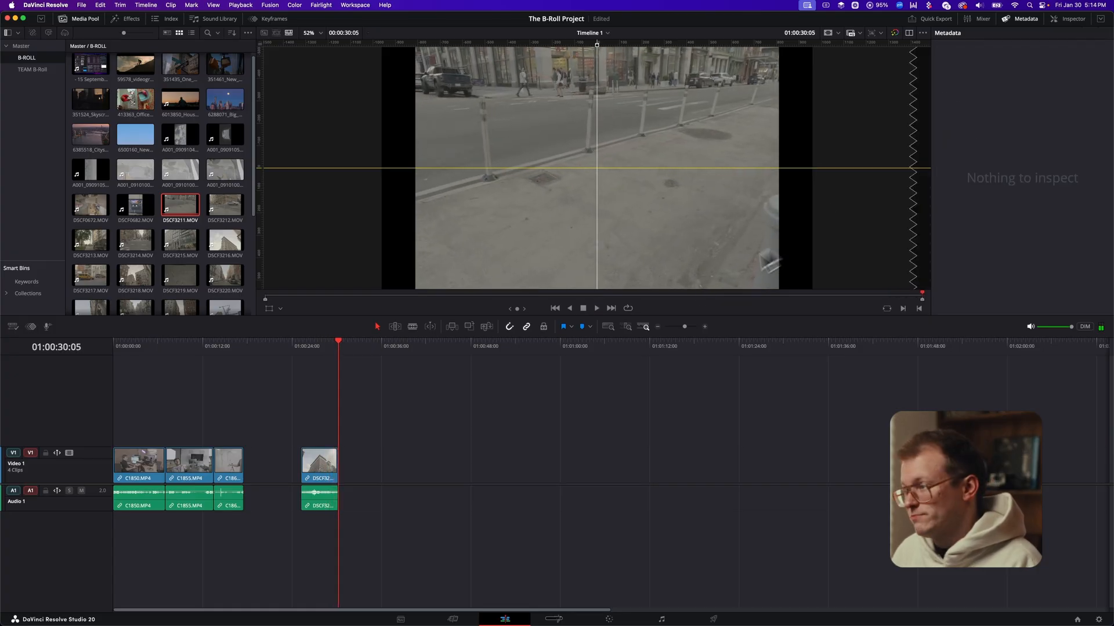
# Add DSCF3216.MOV directly after DSCF3211.MOV on the timeline and play it from near its start
pyautogui.click(232, 250)
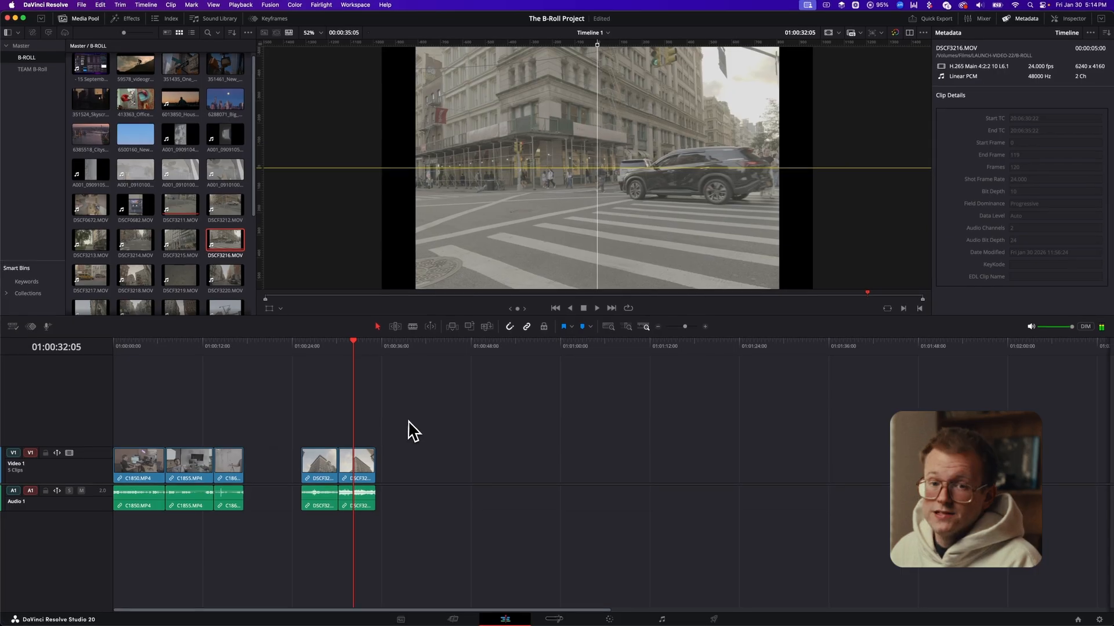
pyautogui.click(346, 348)
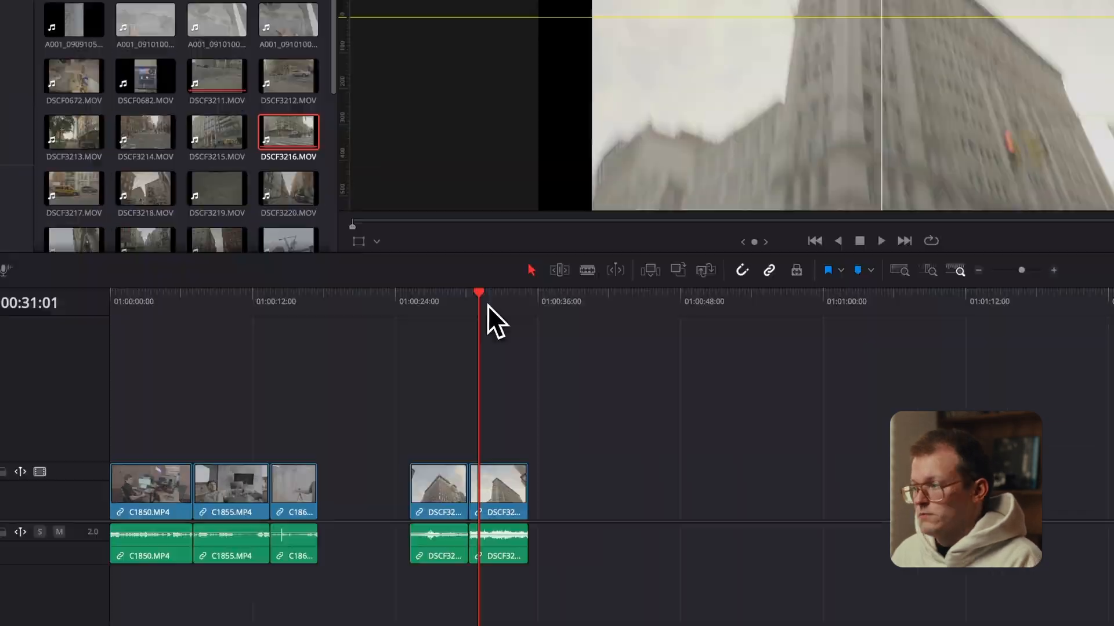
pyautogui.press('space')
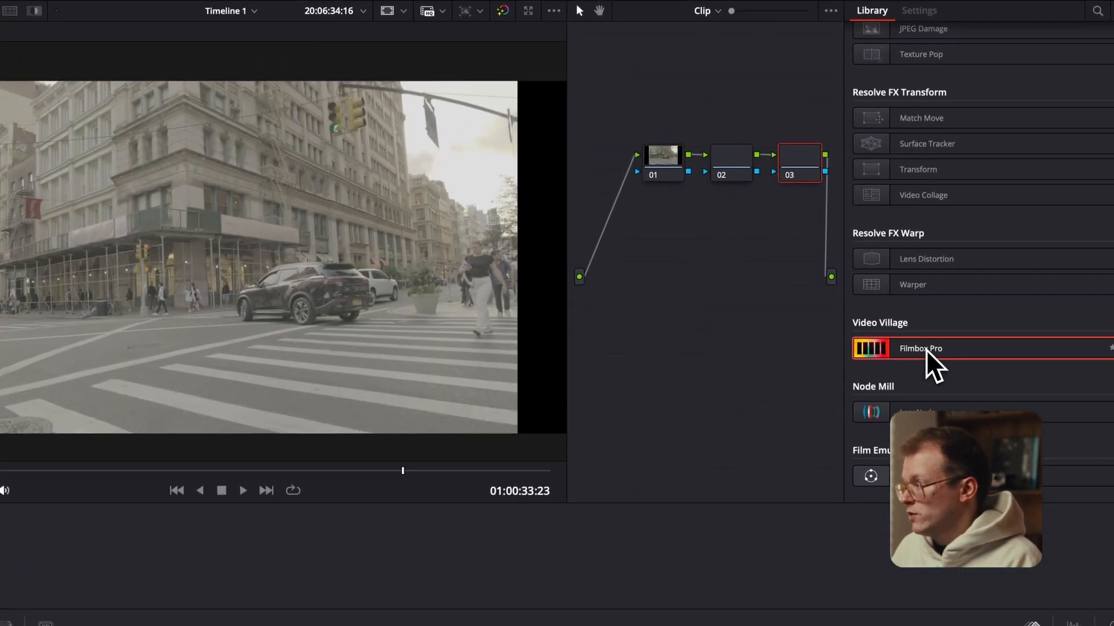
# Apply Filmbox Pro to the third node of clip 05, then to the third node of clip 04
pyautogui.moveTo(926, 349); pyautogui.dragTo(803, 168)
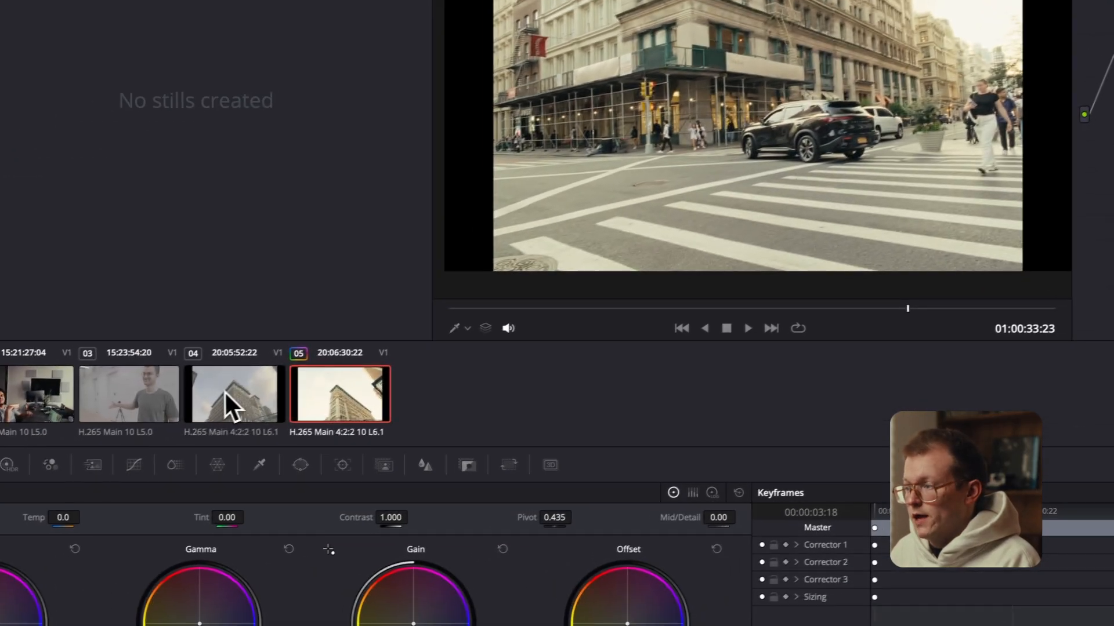
pyautogui.click(227, 393)
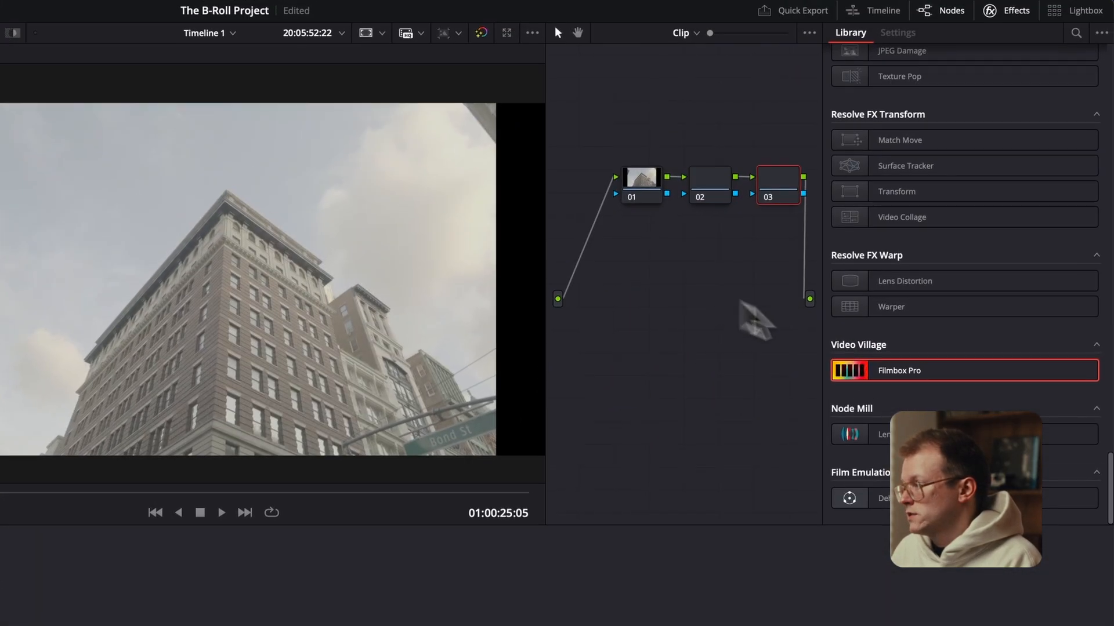
pyautogui.moveTo(845, 368); pyautogui.dragTo(778, 186)
# Enable Filmbox Pro's Camera controls on clip 04 and set exposure to about -2.13, temperature to 198 and tint to -0.085
pyautogui.scroll(3, 925, 167)
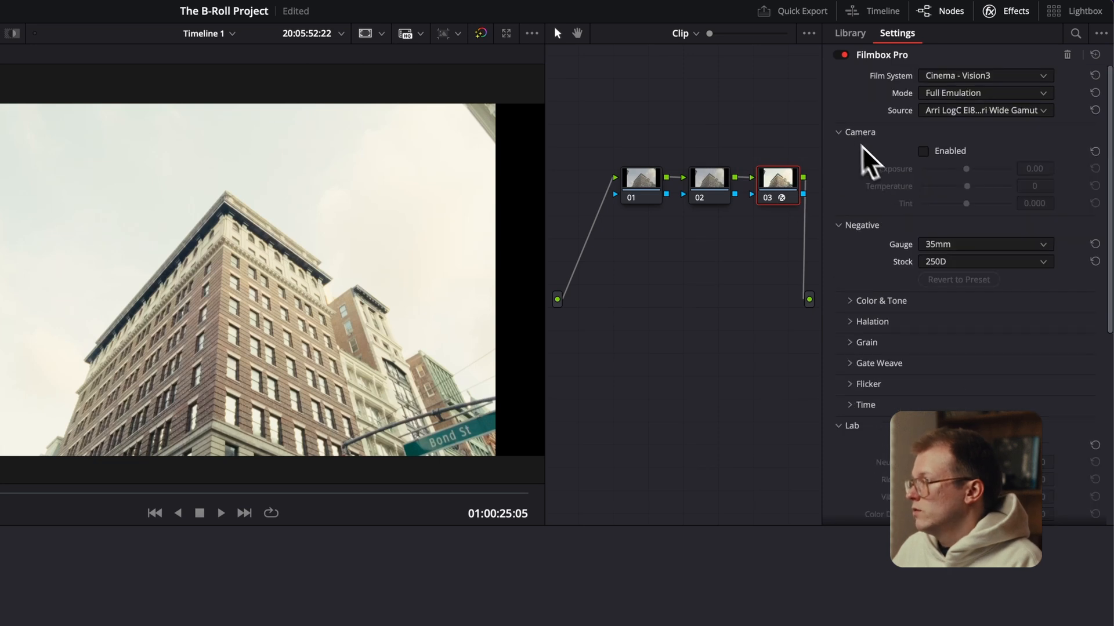
pyautogui.click(923, 151)
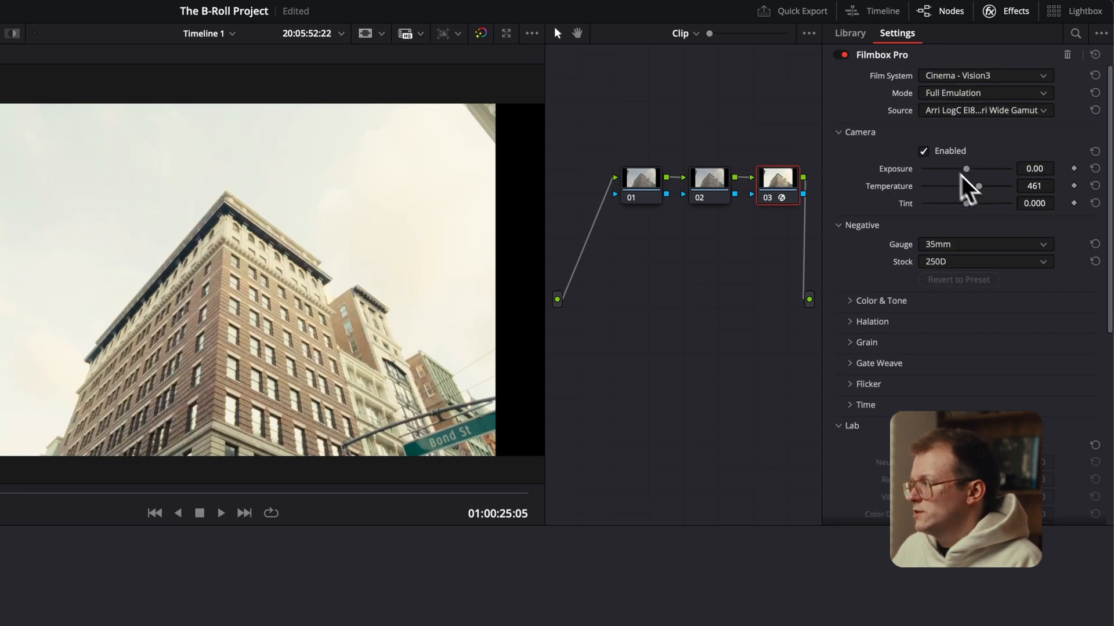
pyautogui.moveTo(962, 173); pyautogui.dragTo(951, 178)
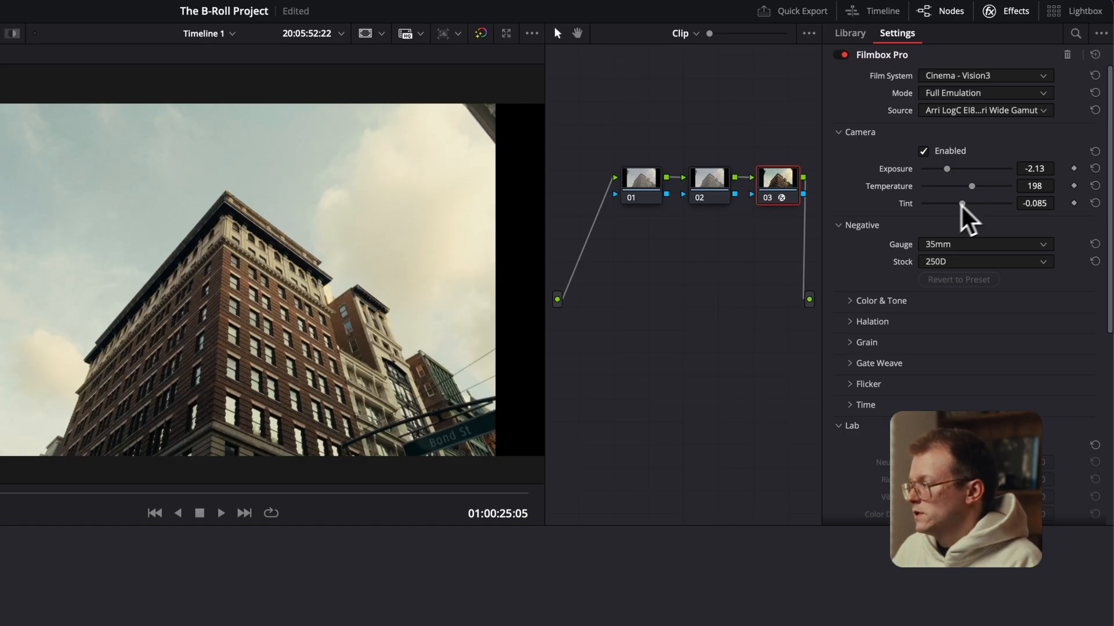
# Enable Filmbox Pro's Lab controls and set Richness to about 0.535 and Color Density to 1.000
pyautogui.scroll(-5, 928, 220)
pyautogui.click(924, 127)
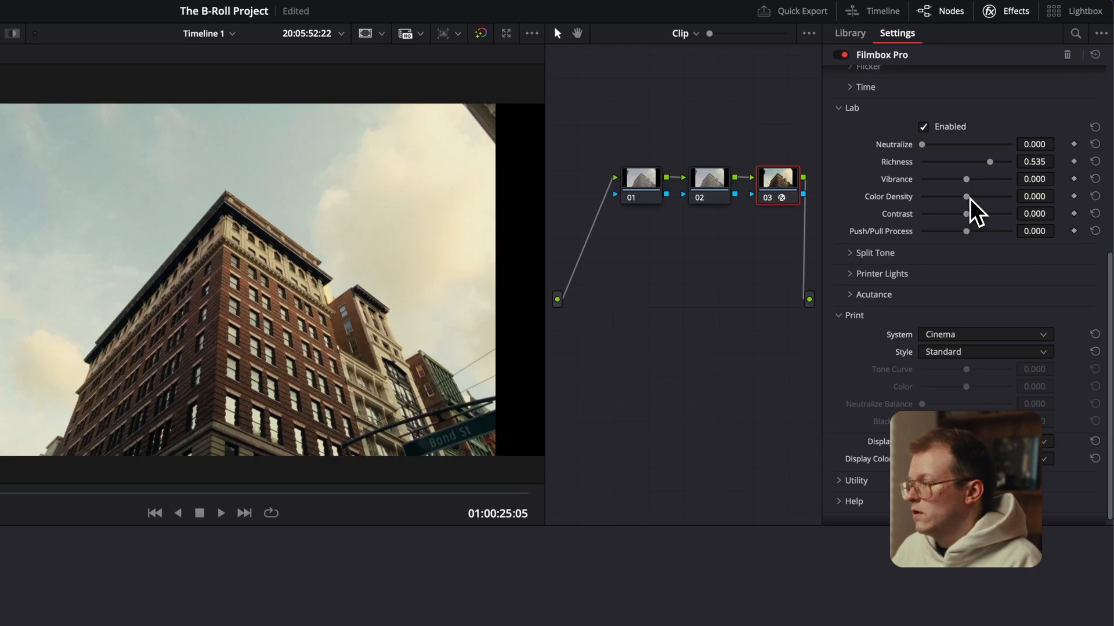
pyautogui.moveTo(966, 197); pyautogui.dragTo(1078, 214)
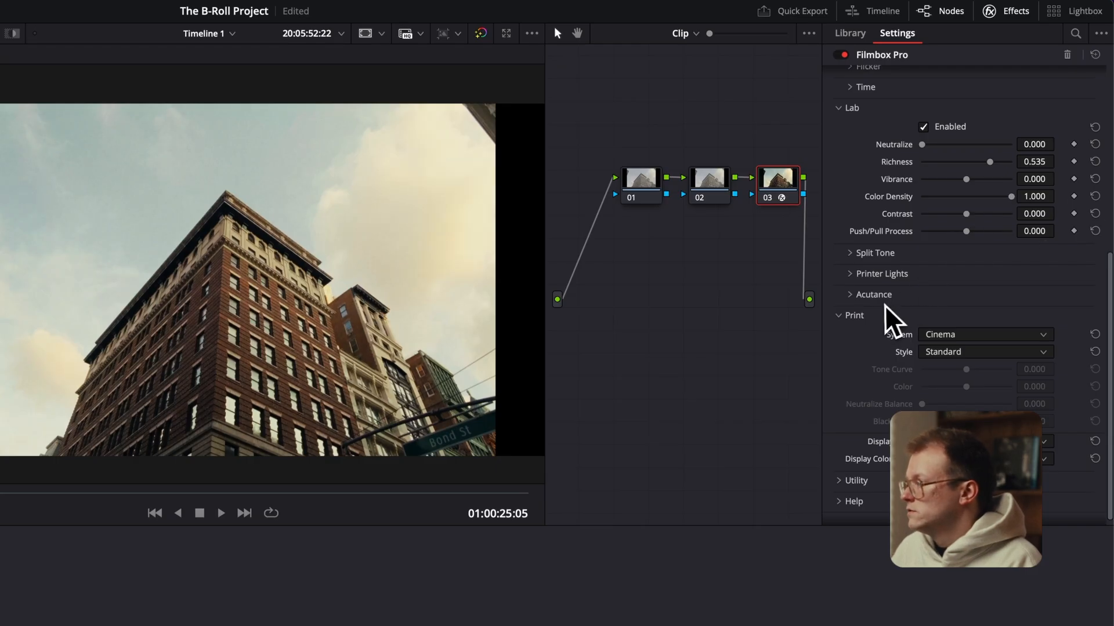
# Apply LensNode to clip 04's first node and set its input color space to V-Log V-Gamut
pyautogui.scroll(4, 882, 322)
pyautogui.click(647, 189)
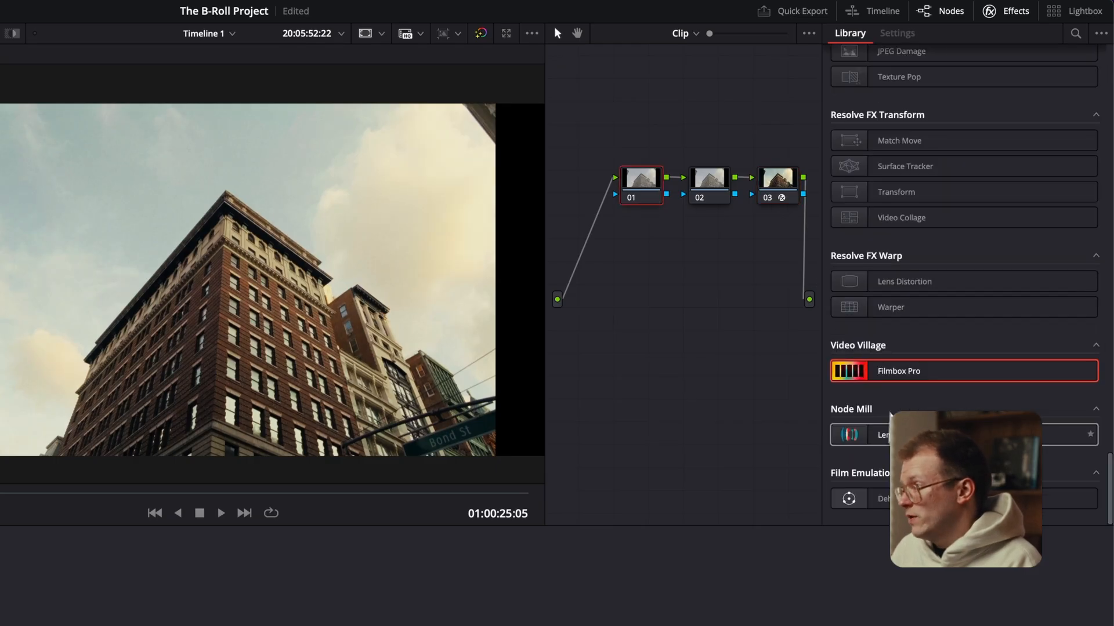
pyautogui.moveTo(910, 440); pyautogui.dragTo(649, 189)
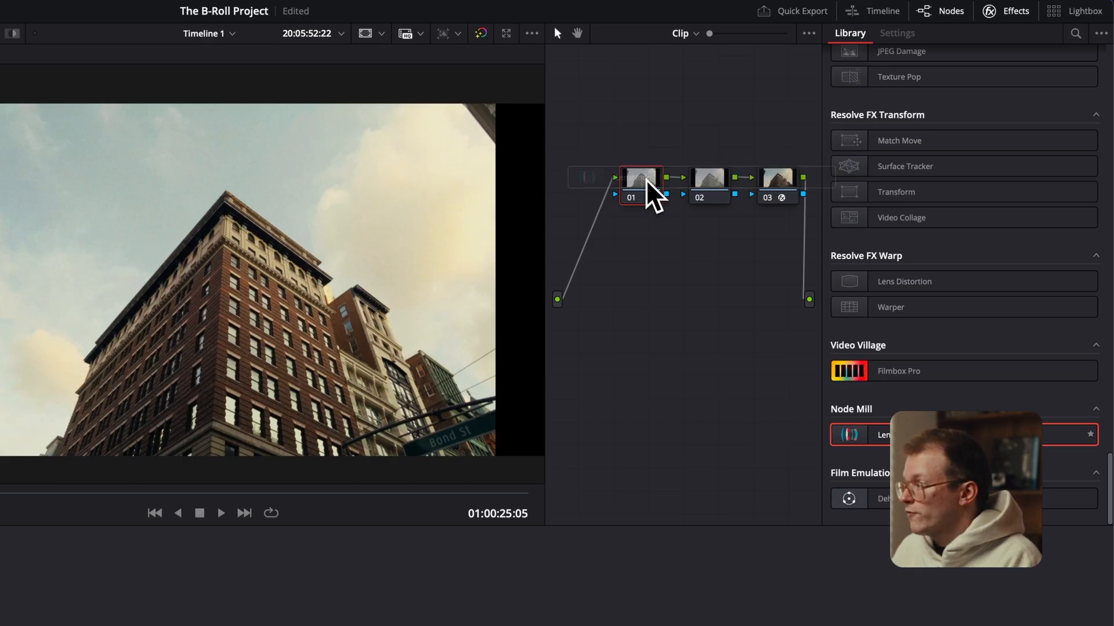
pyautogui.click(967, 77)
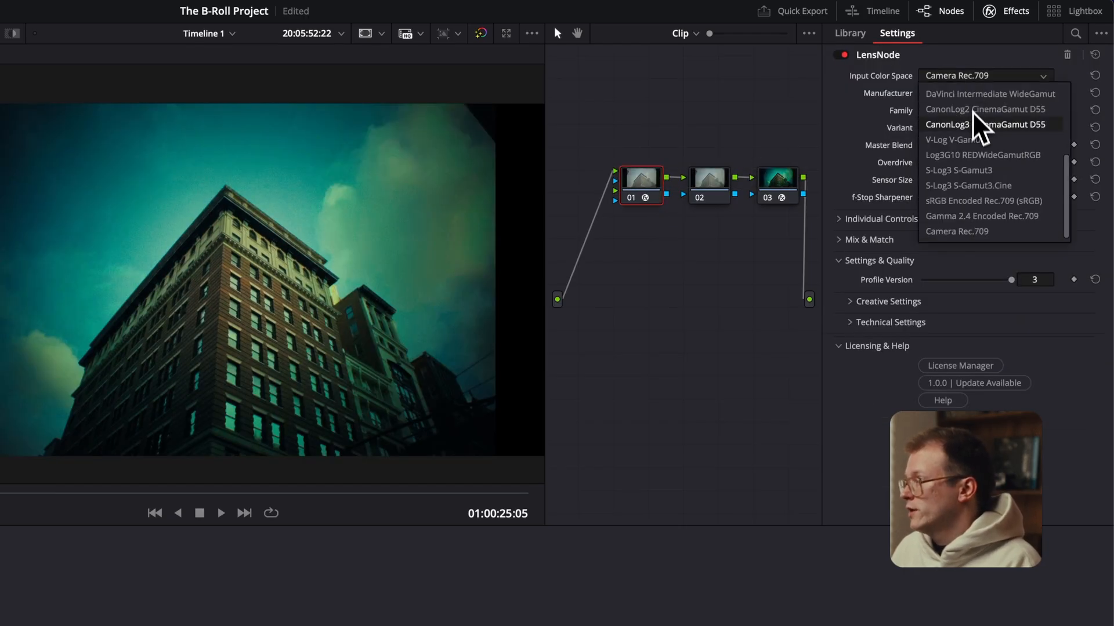
pyautogui.click(980, 141)
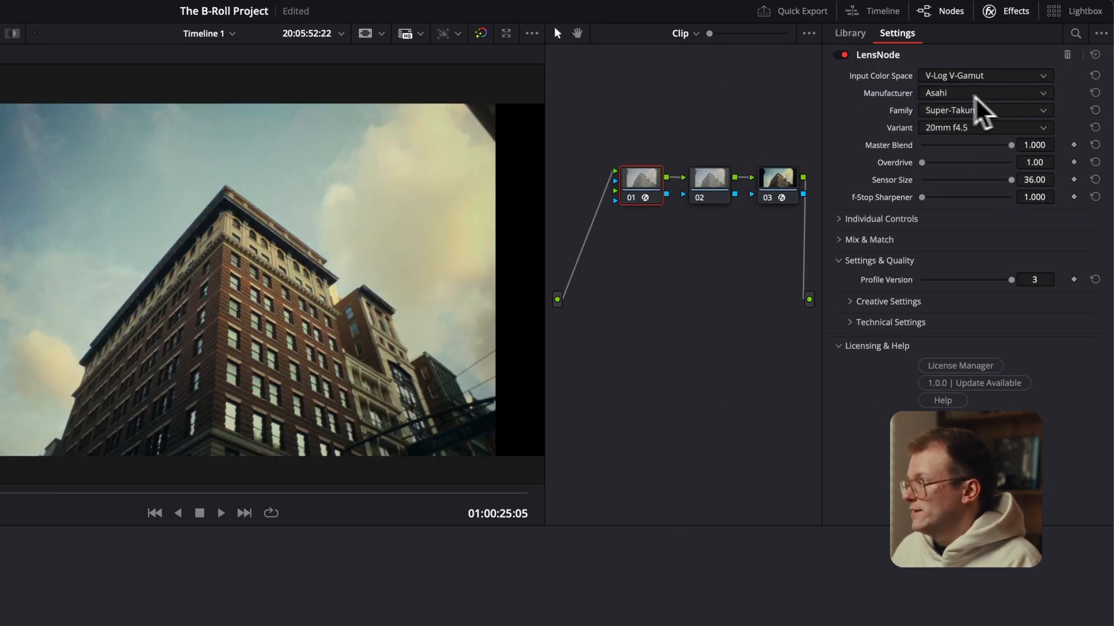
# Choose the Cooke S4 14mm T2 lens in LensNode and raise Overdrive to about 5.33
pyautogui.click(944, 94)
pyautogui.click(963, 142)
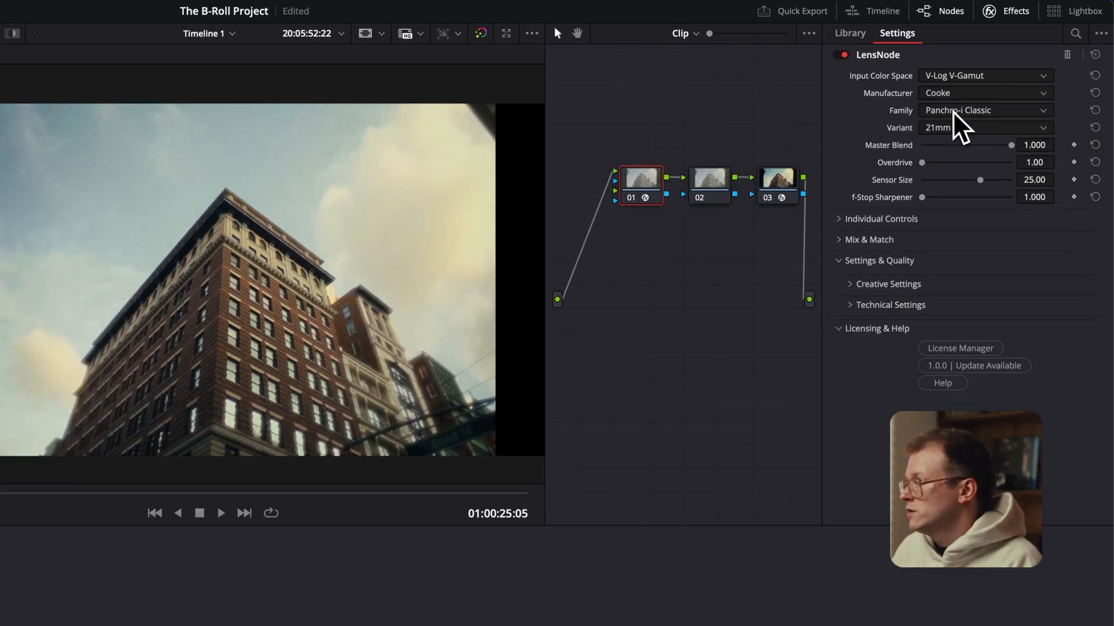
pyautogui.click(957, 111)
pyautogui.click(951, 144)
pyautogui.click(933, 162)
pyautogui.moveTo(934, 163); pyautogui.dragTo(978, 176)
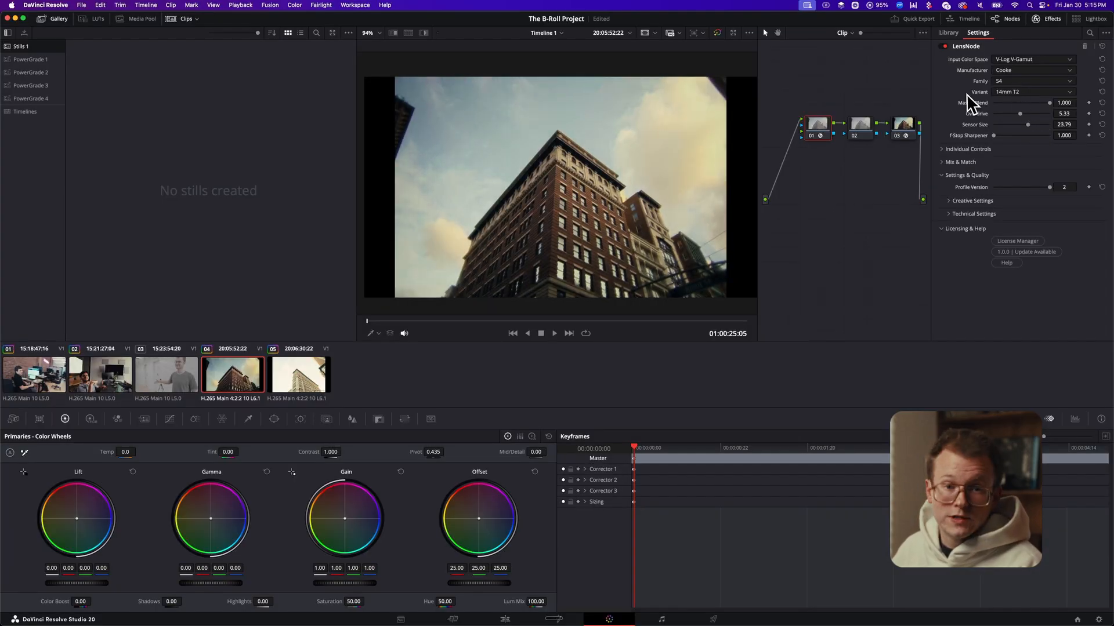
# Return to the Edit page and play the graded city clips from 01:00:25:05
pyautogui.click(504, 619)
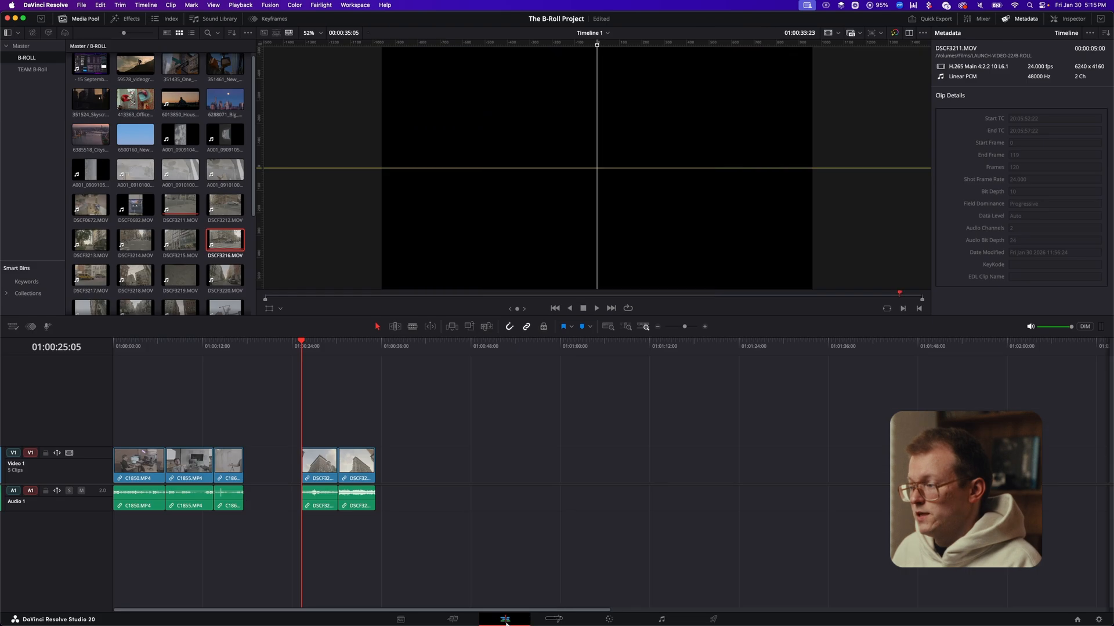
pyautogui.press('space')
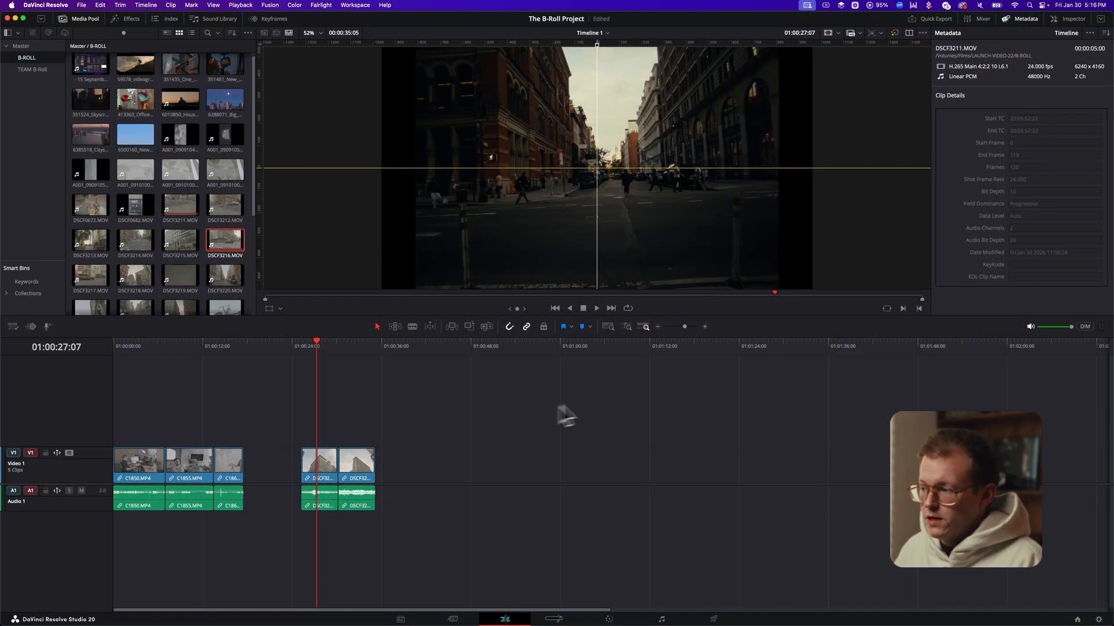
# Switch to Shade, open the B-ROLL folder inside LAUNCH-VIDEO-22 on the Films drive, and pin A001_09101006_C236.mov to the cache
pyautogui.hotkey('ctrl', 'Up')
pyautogui.click(728, 507)
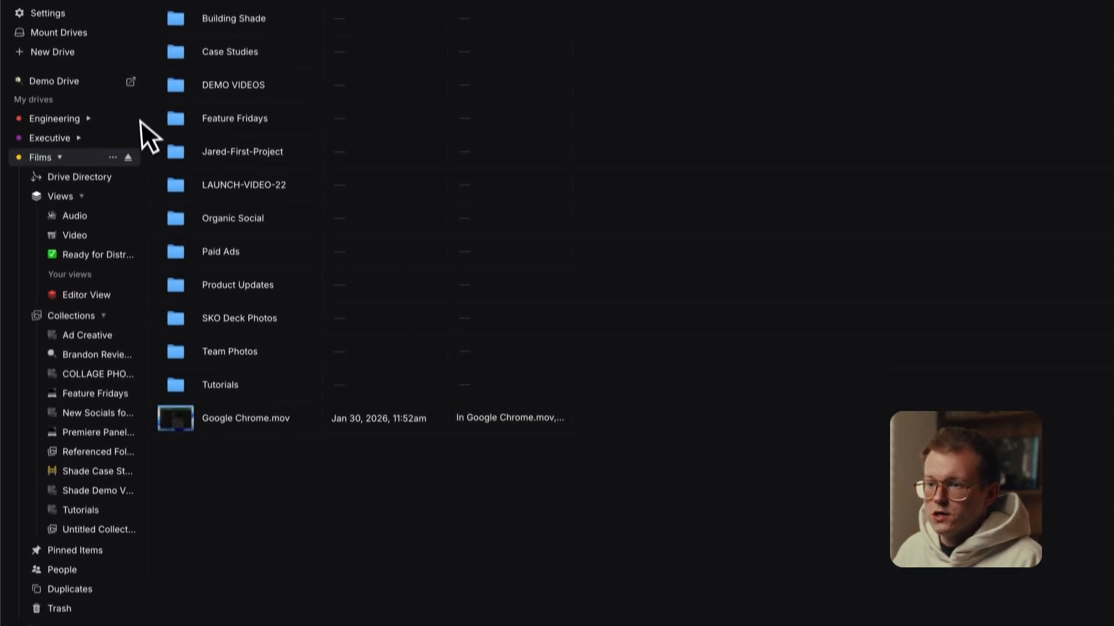
pyautogui.doubleClick(241, 176)
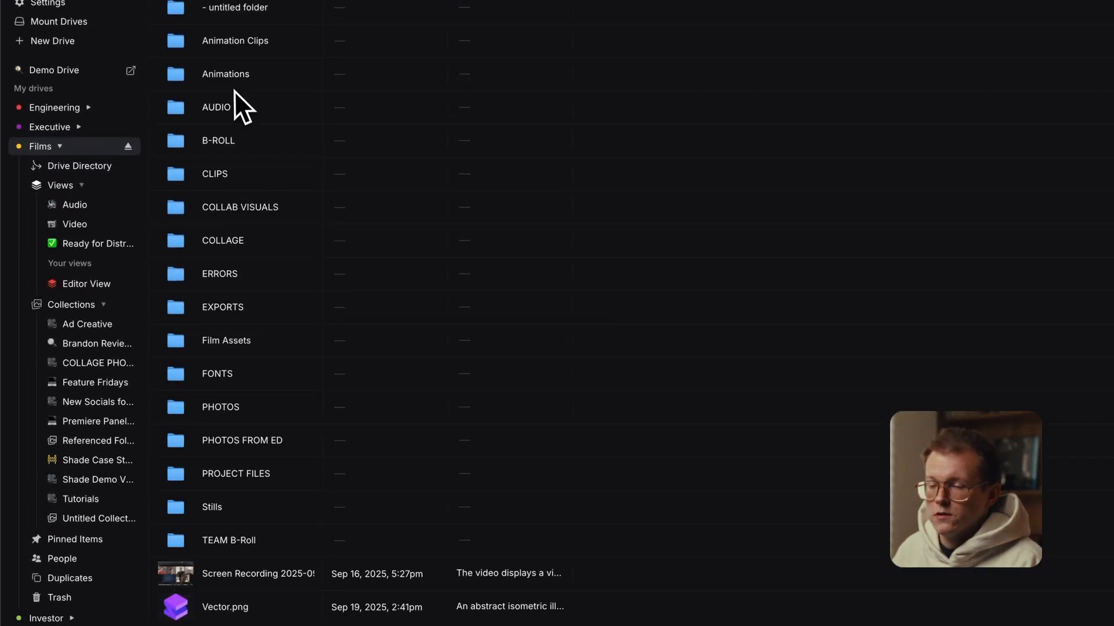
pyautogui.doubleClick(218, 141)
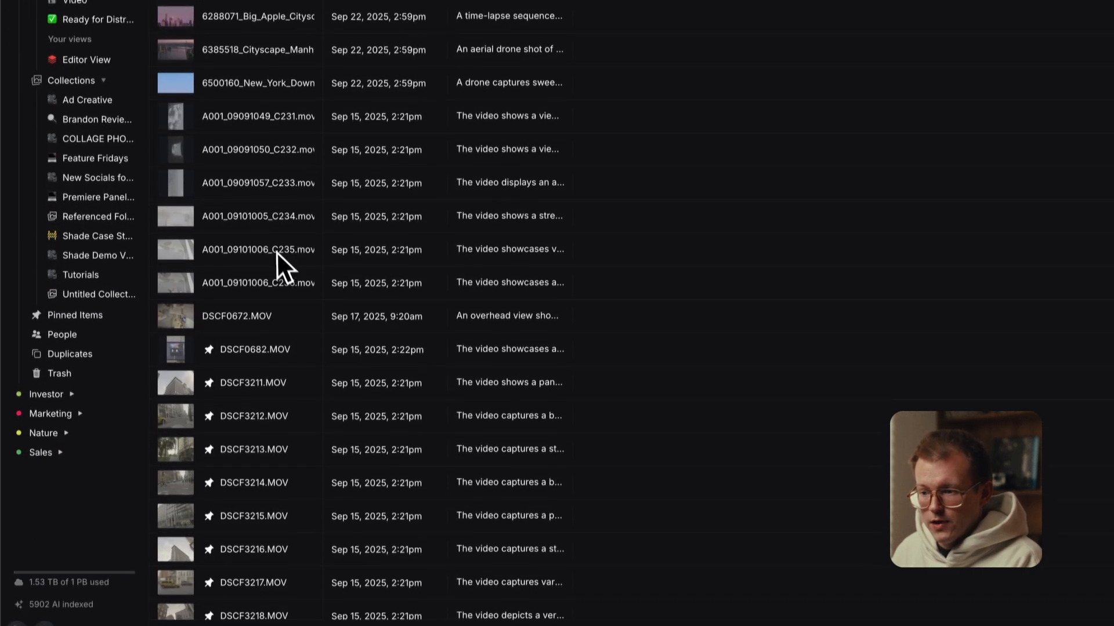
pyautogui.rightClick(282, 274)
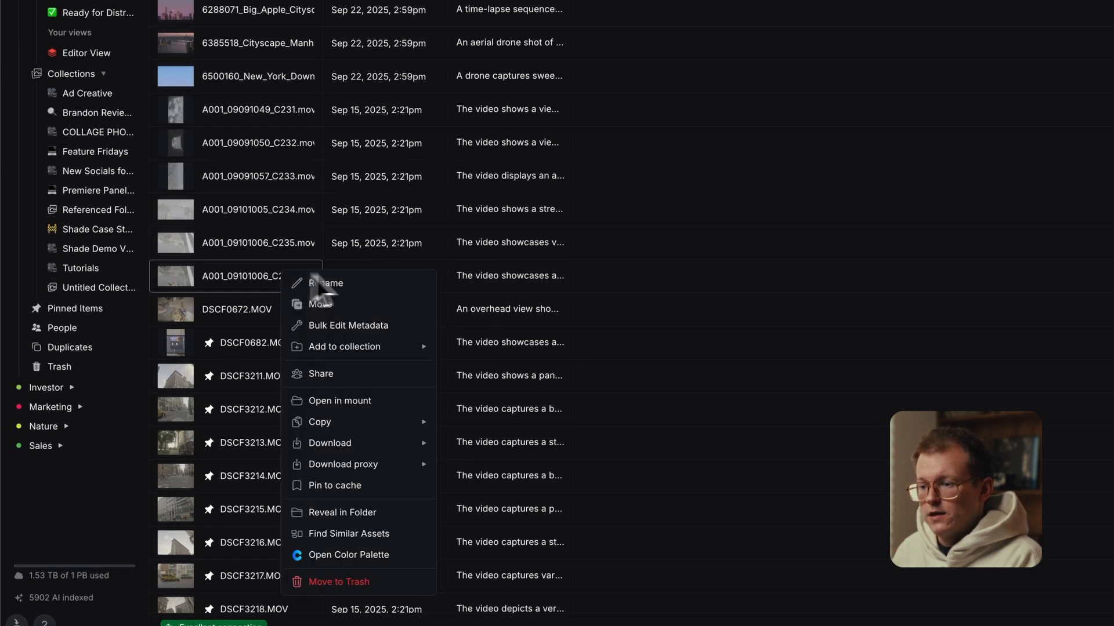
pyautogui.click(349, 486)
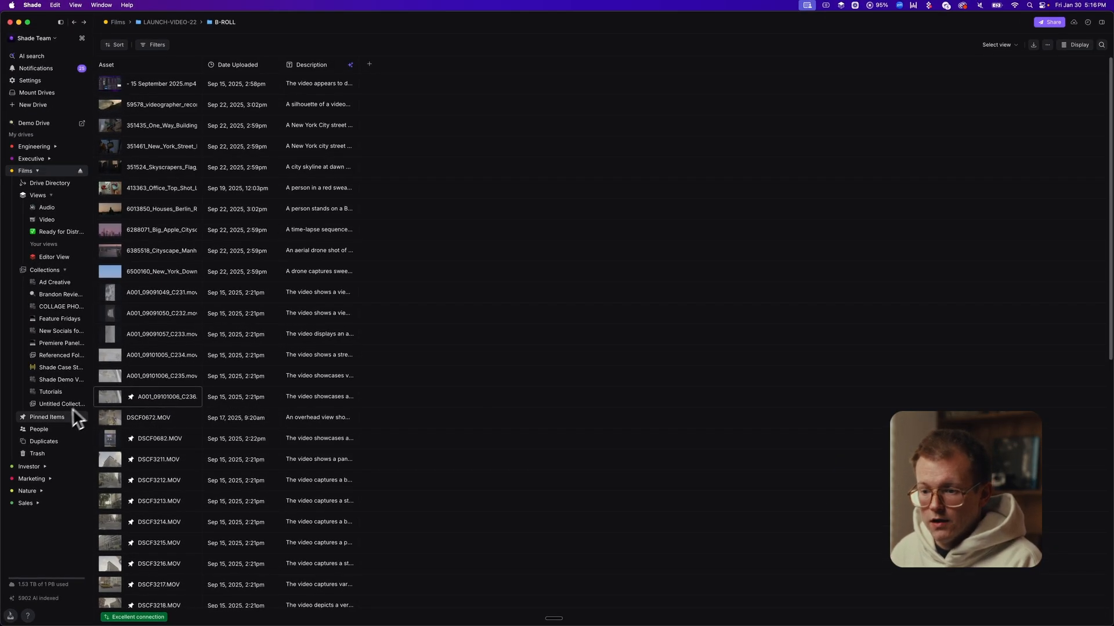
# Browse the Films drive's pinned items and show the download options for DSCF0682.MOV
pyautogui.click(55, 417)
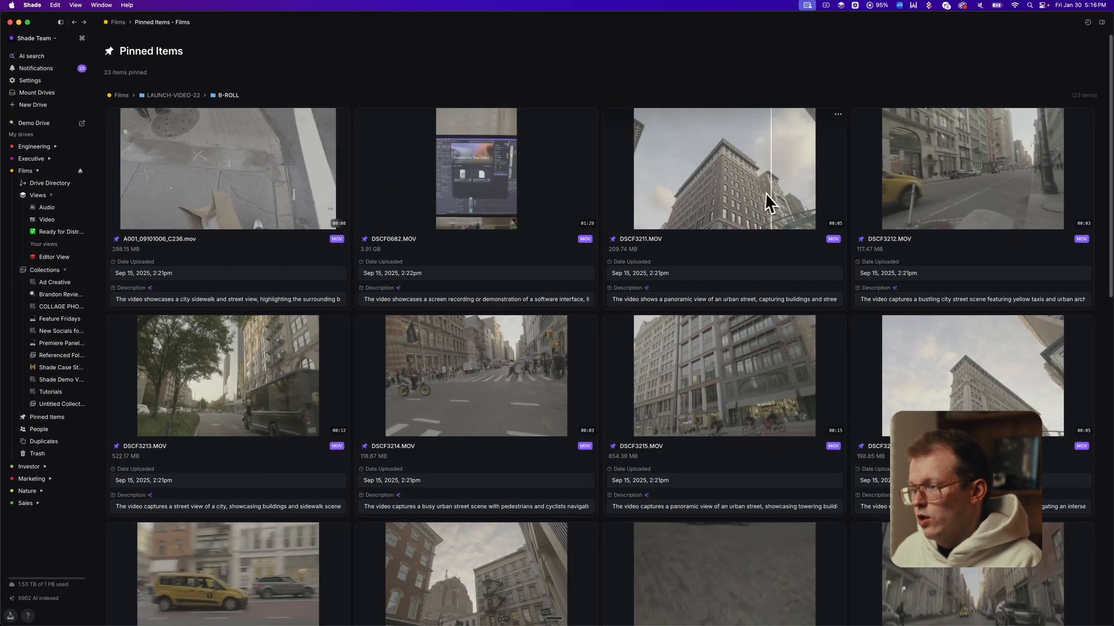
pyautogui.scroll(-5, 806, 281)
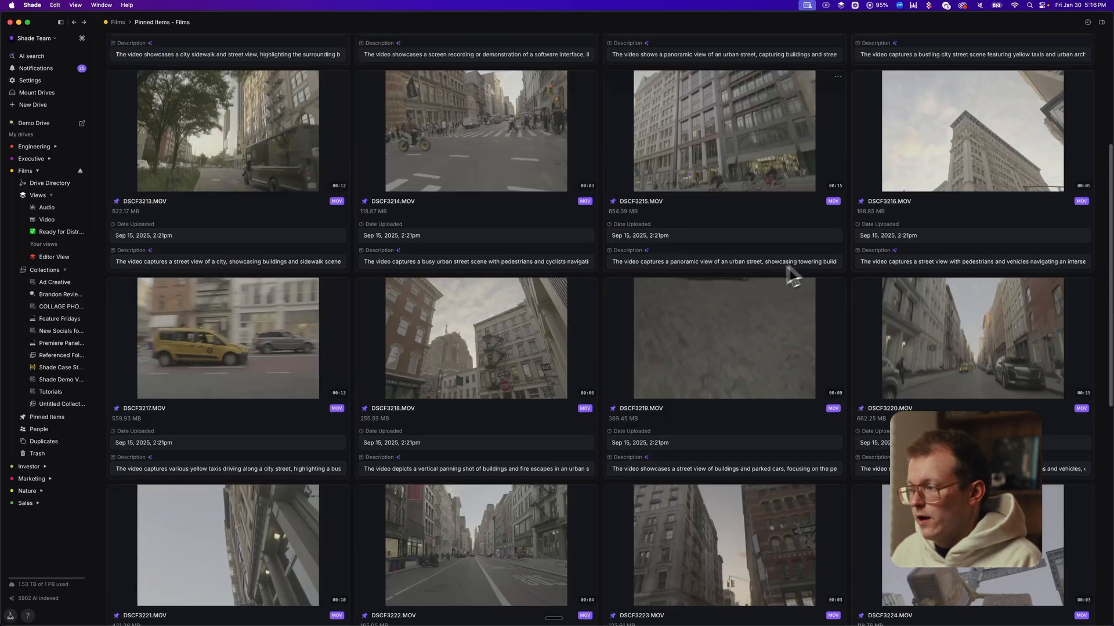
pyautogui.scroll(-1, 739, 283)
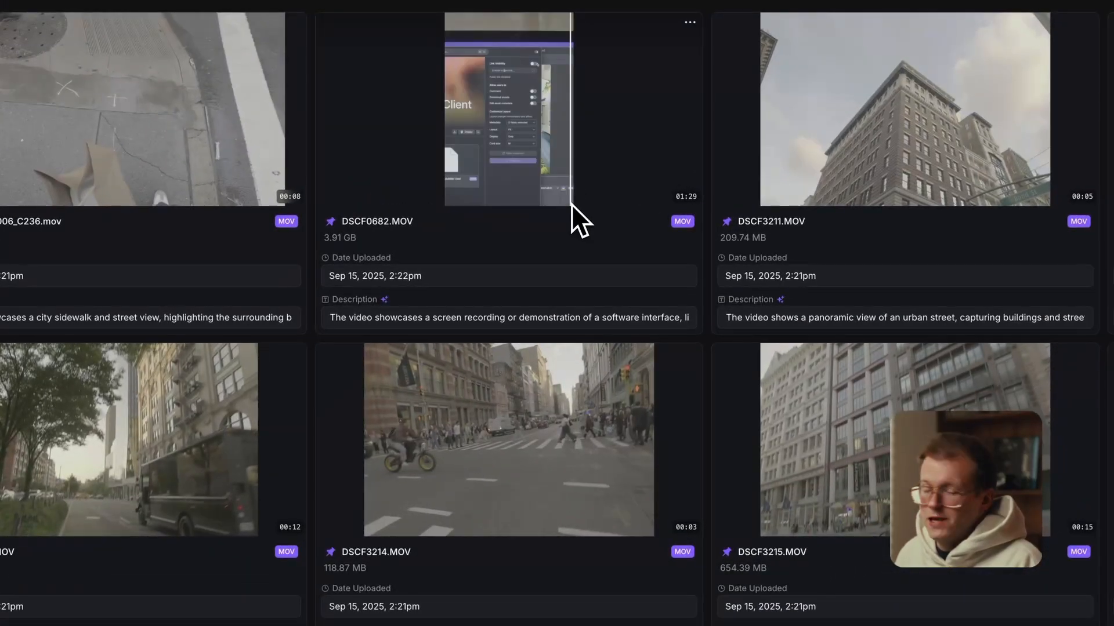
pyautogui.rightClick(534, 203)
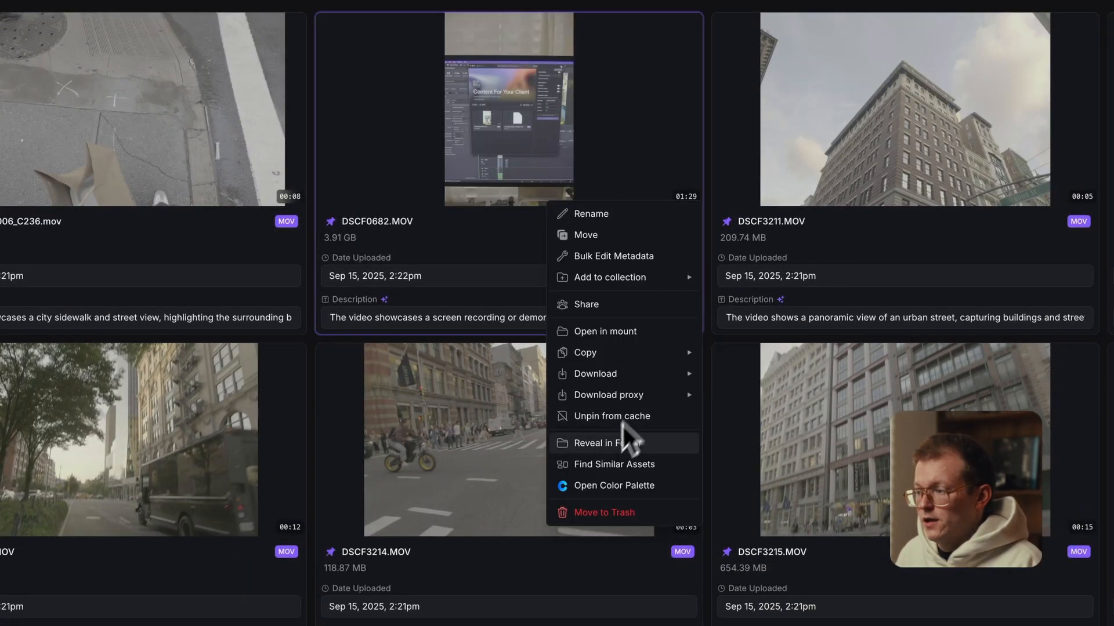
pyautogui.moveTo(598, 373)
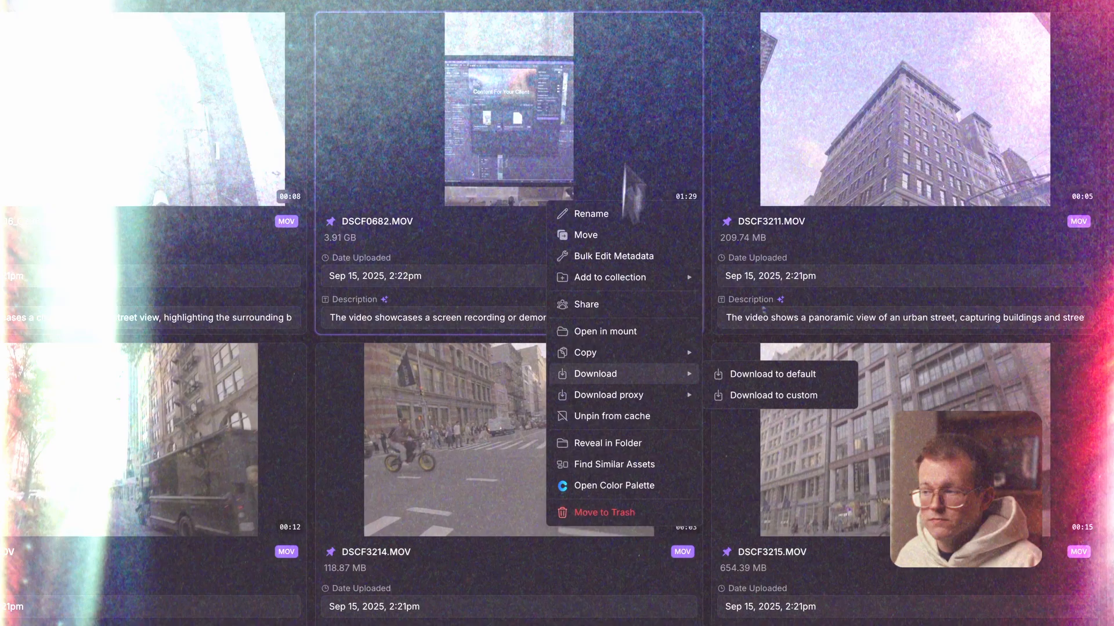